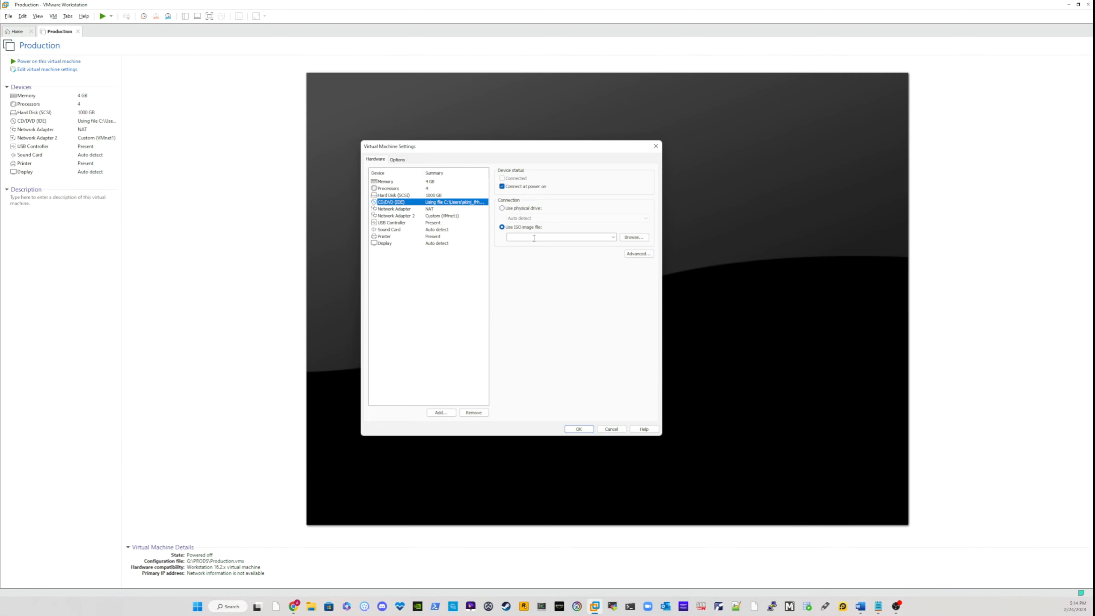
# Step: Attach the OracleLinux-R7-U9-Server-x86_64-dvd ISO from the Downloads folder to the virtual machine's CD/DVD drive and save the settings
pyautogui.click(633, 238)
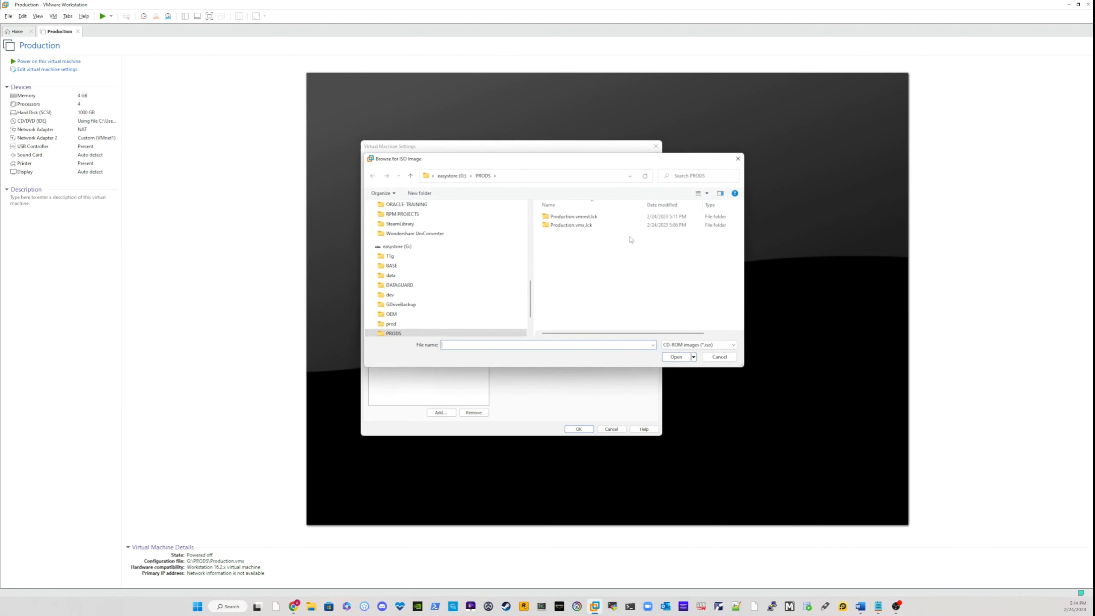
pyautogui.scroll(10, 474, 238)
pyautogui.scroll(3, 469, 234)
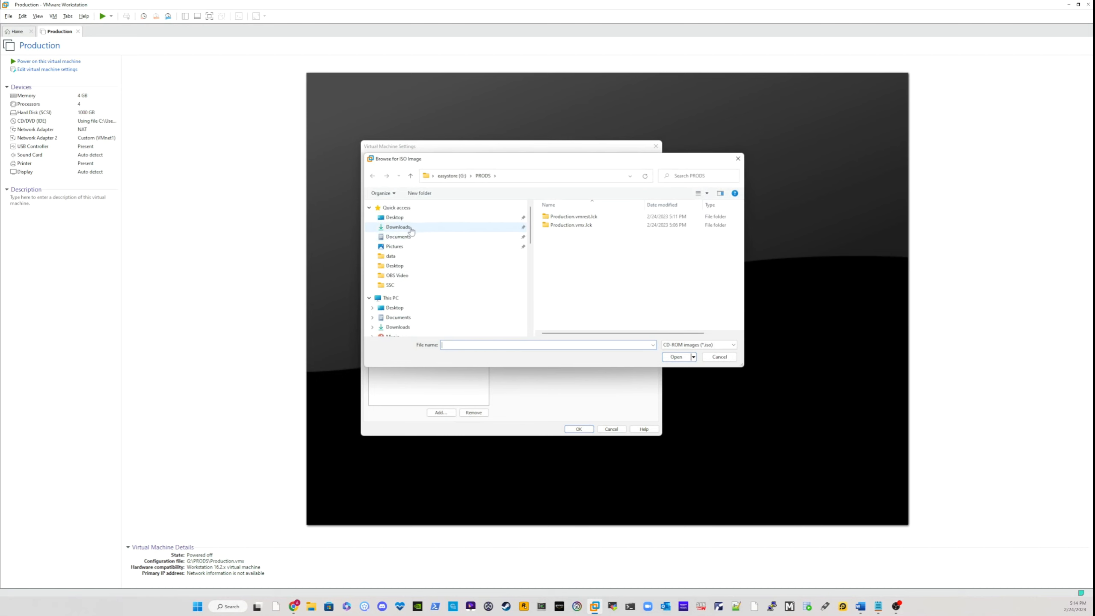
pyautogui.click(411, 231)
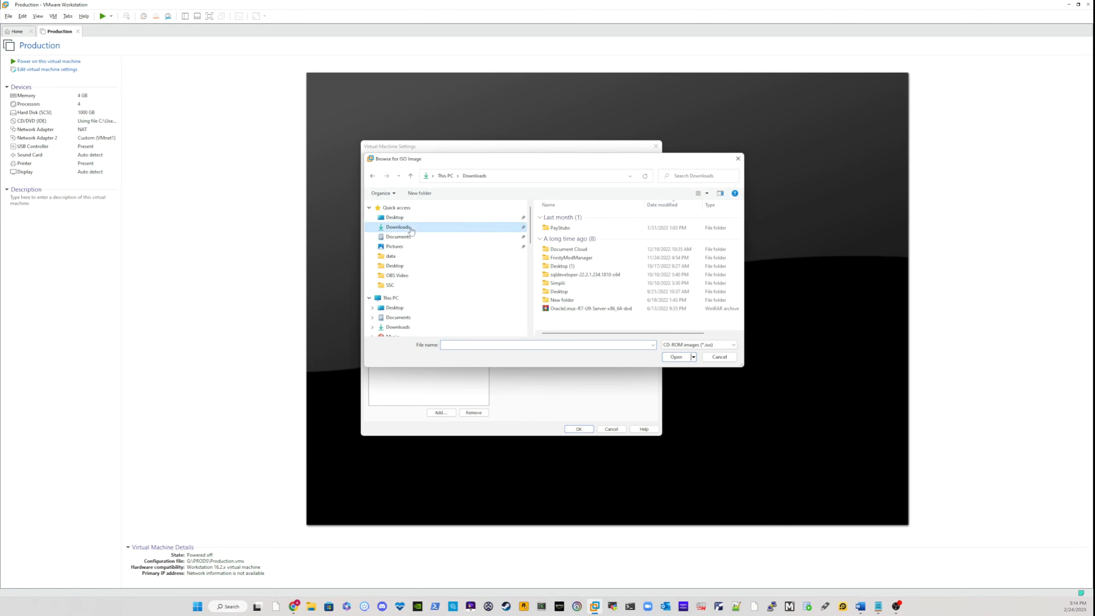
pyautogui.click(574, 309)
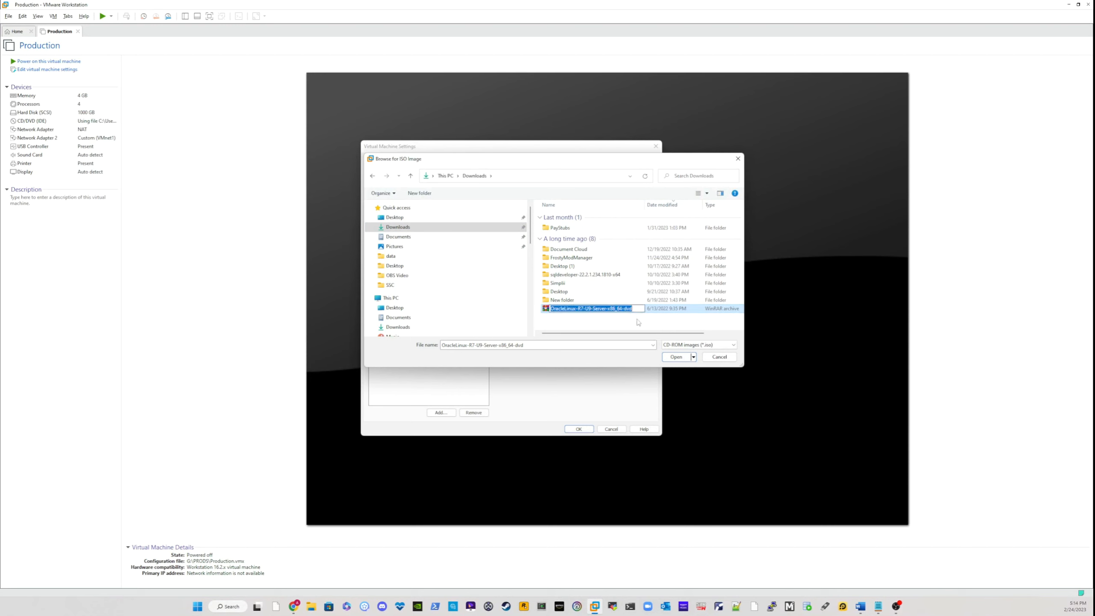
pyautogui.click(676, 357)
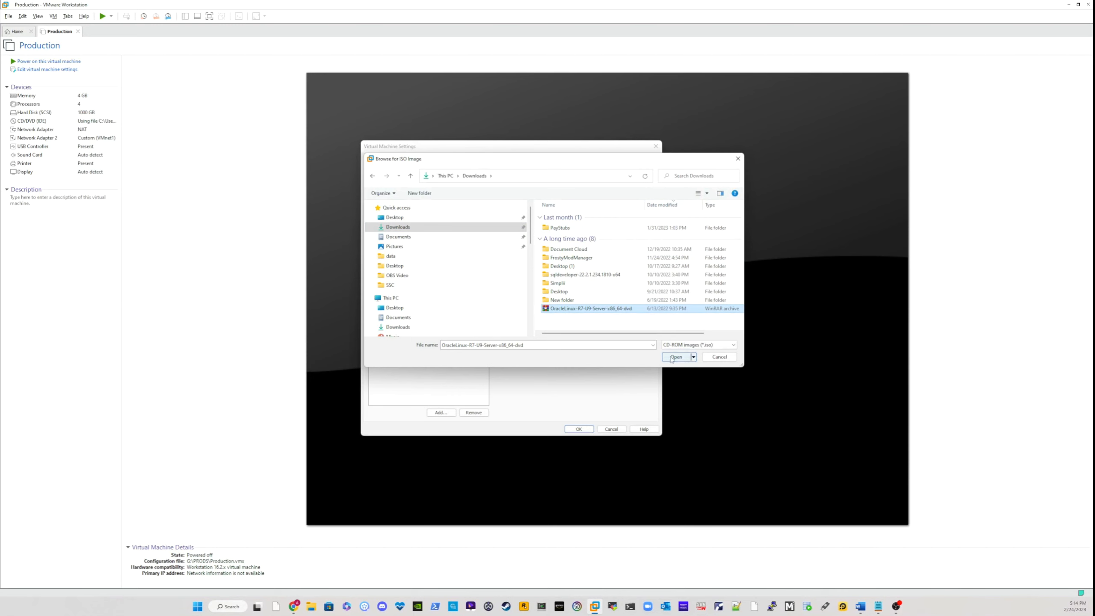
pyautogui.click(579, 429)
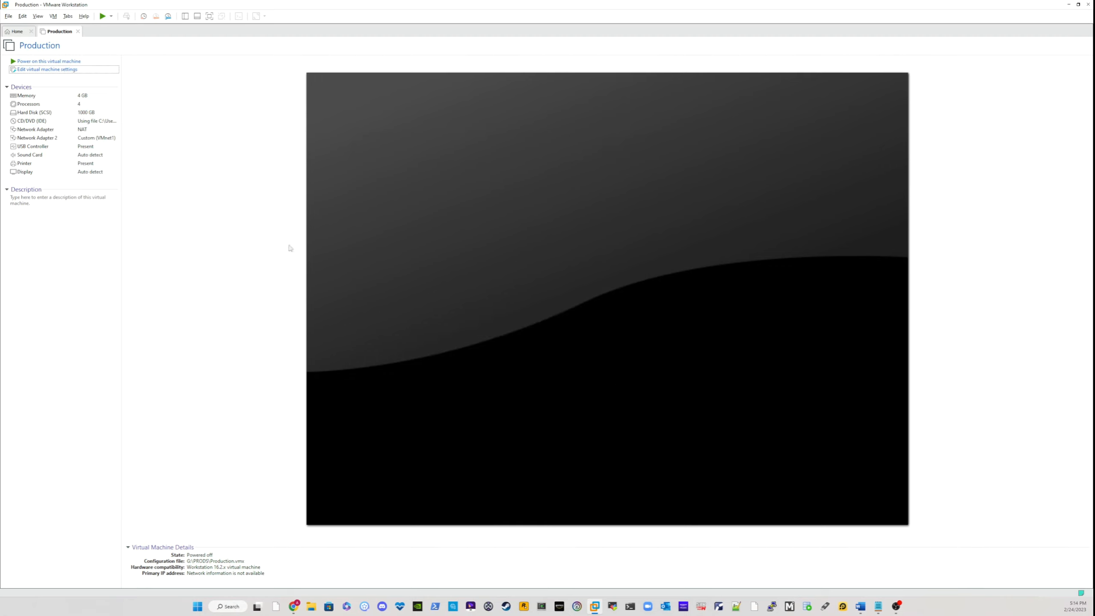
# Step: Power on the Production virtual machine and start Install Oracle Linux 7.9 from its boot menu
pyautogui.click(38, 63)
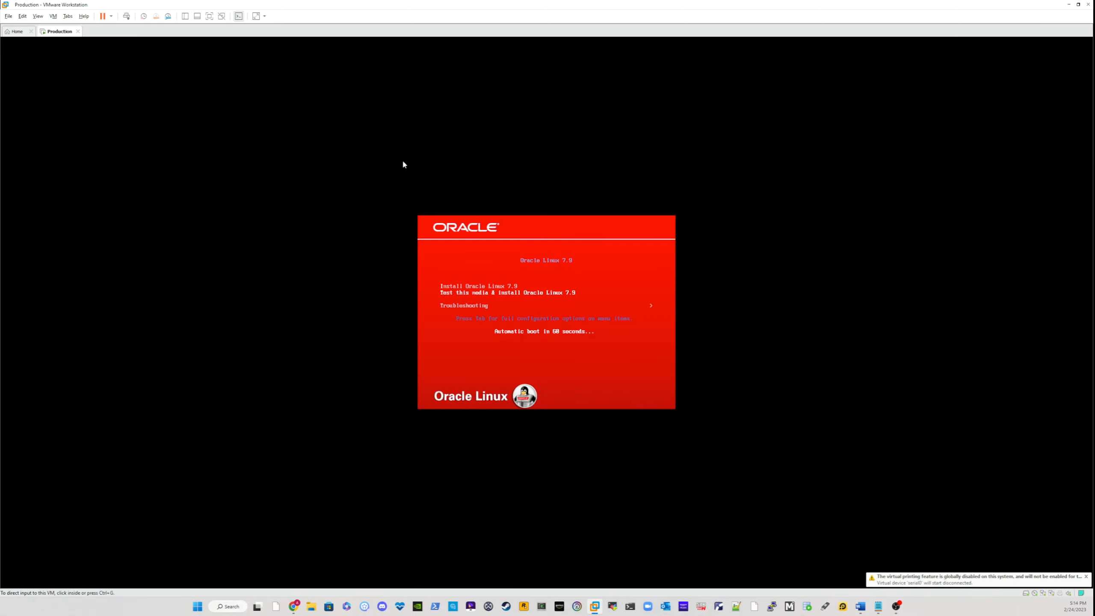
pyautogui.click(522, 314)
pyautogui.press('Down')
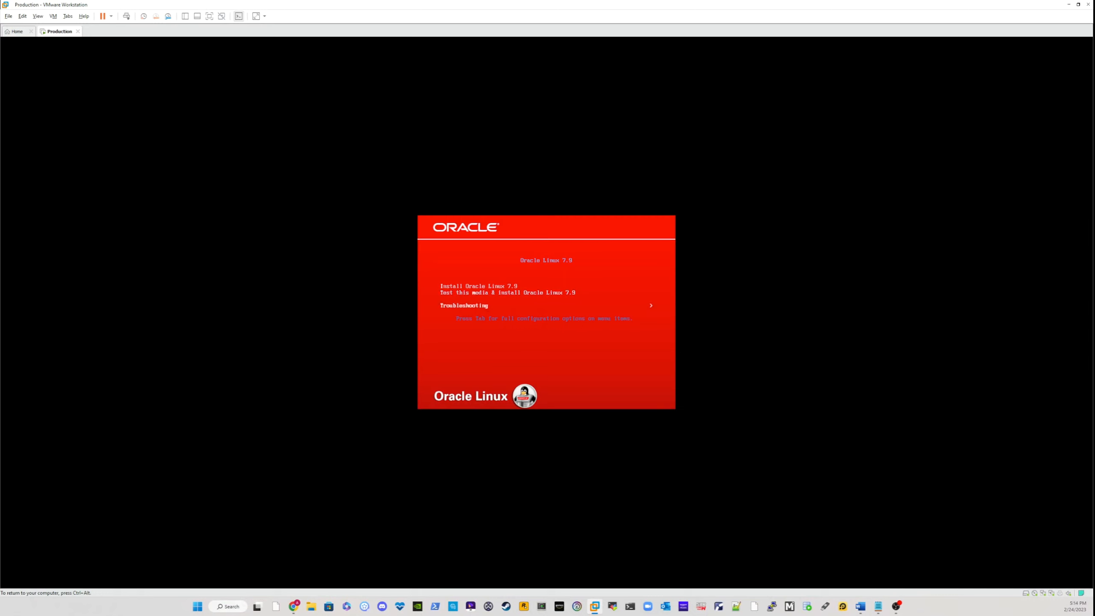
pyautogui.press('Up')
pyautogui.press('Down')
pyautogui.press('Up')
pyautogui.press('Up')
pyautogui.press('Down')
pyautogui.press('Up')
pyautogui.press('Return')
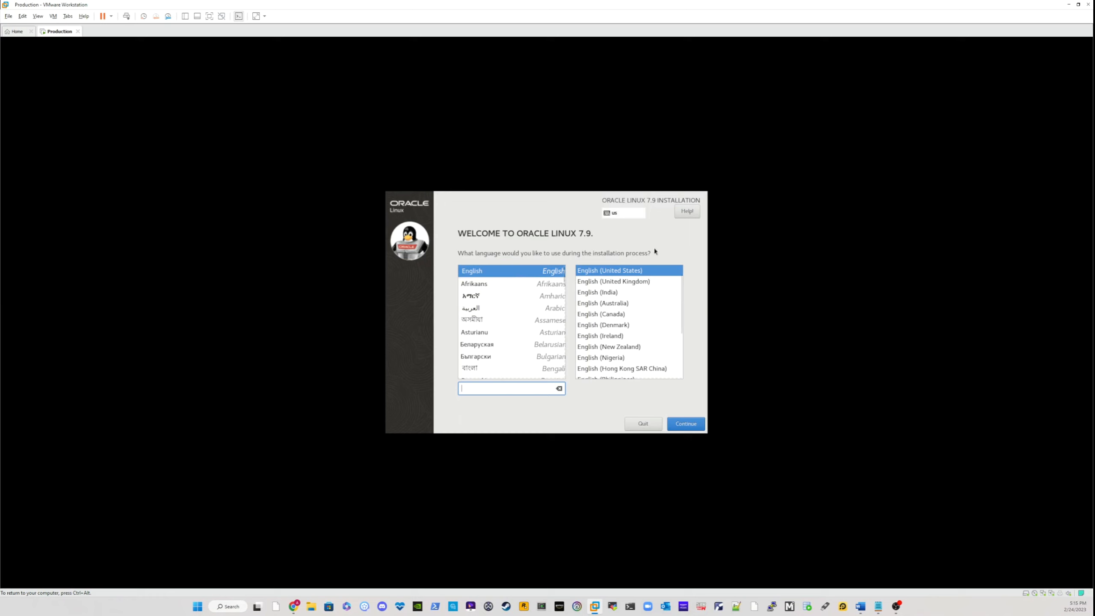
# Step: Accept English (United States) as the installation language and confirm the English (US) keyboard layout
pyautogui.click(693, 425)
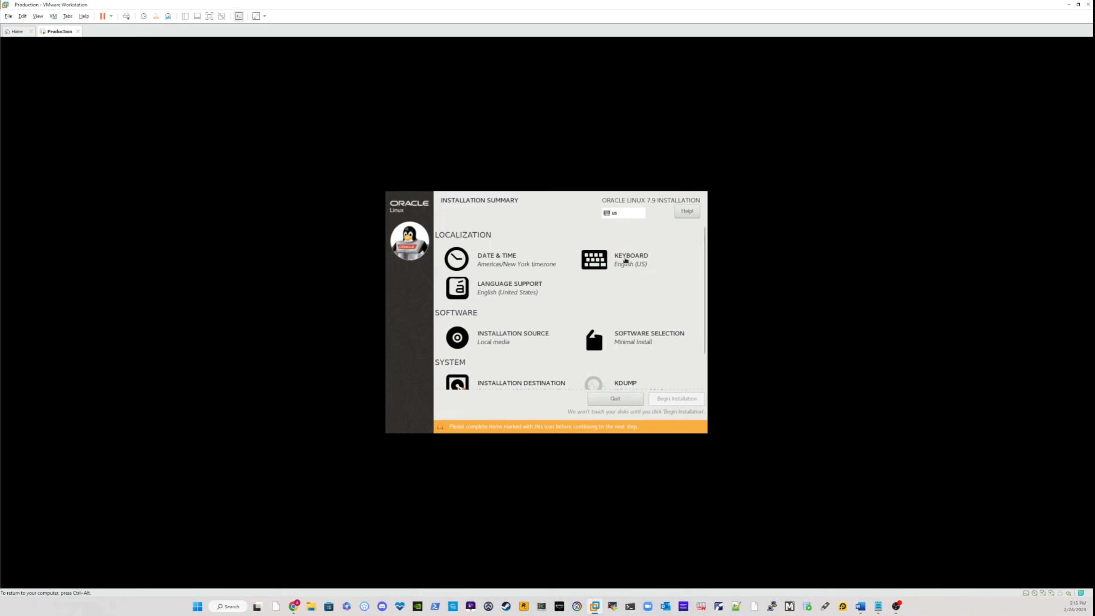
pyautogui.click(628, 260)
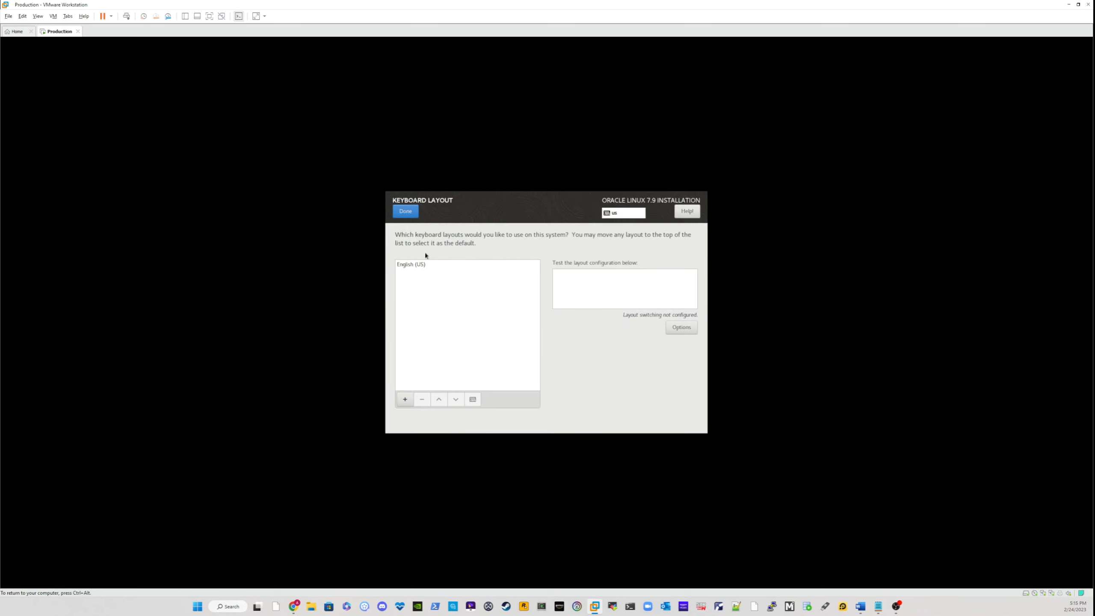
pyautogui.click(418, 268)
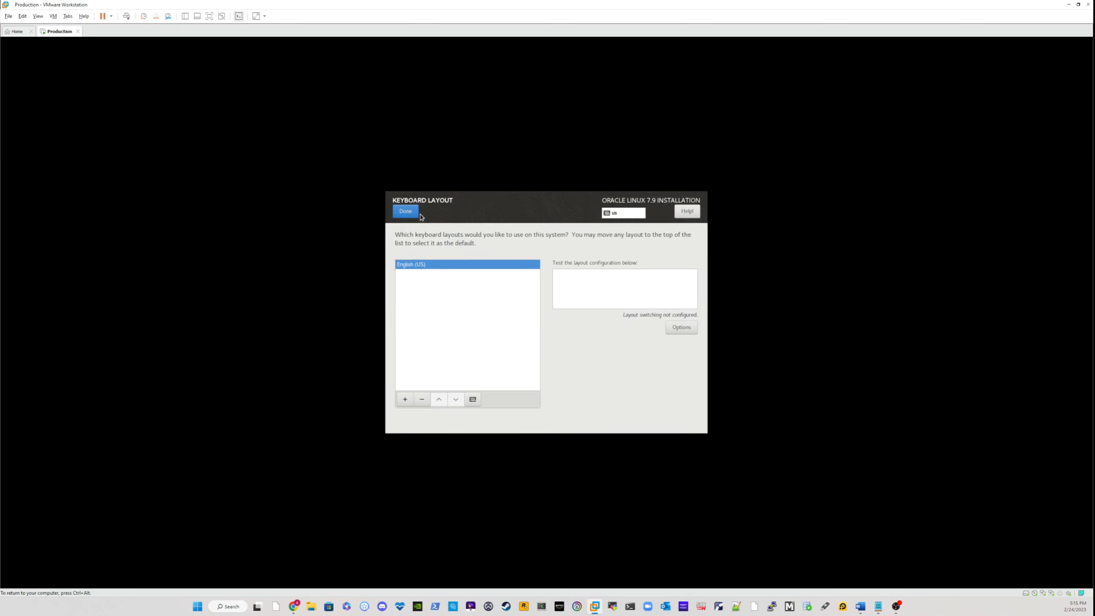
pyautogui.click(405, 211)
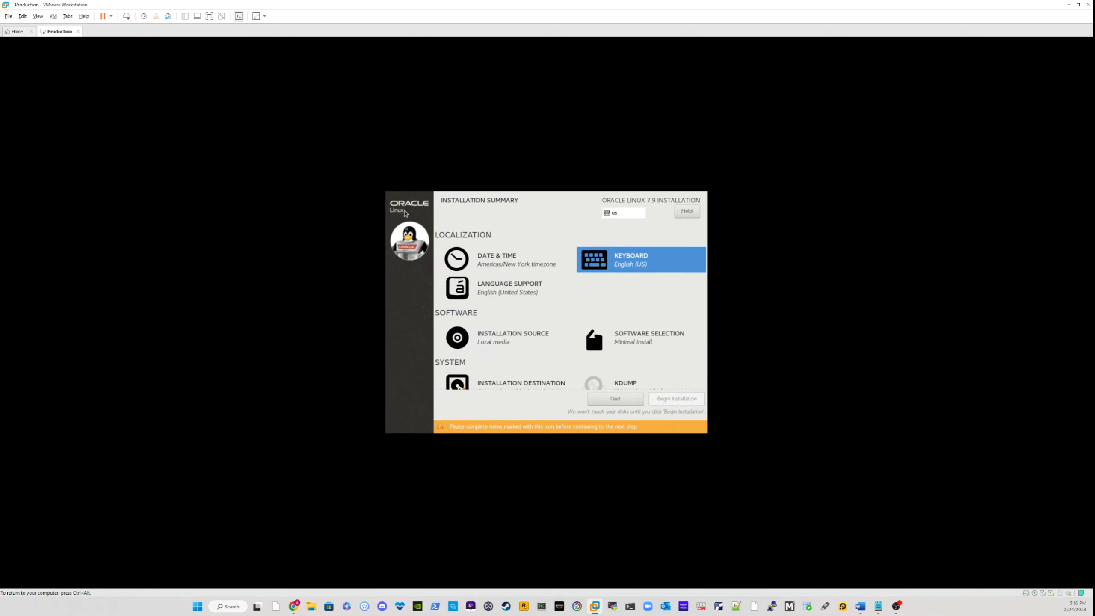
# Step: Review the date and time, language support and installation source settings of the installation
pyautogui.click(515, 258)
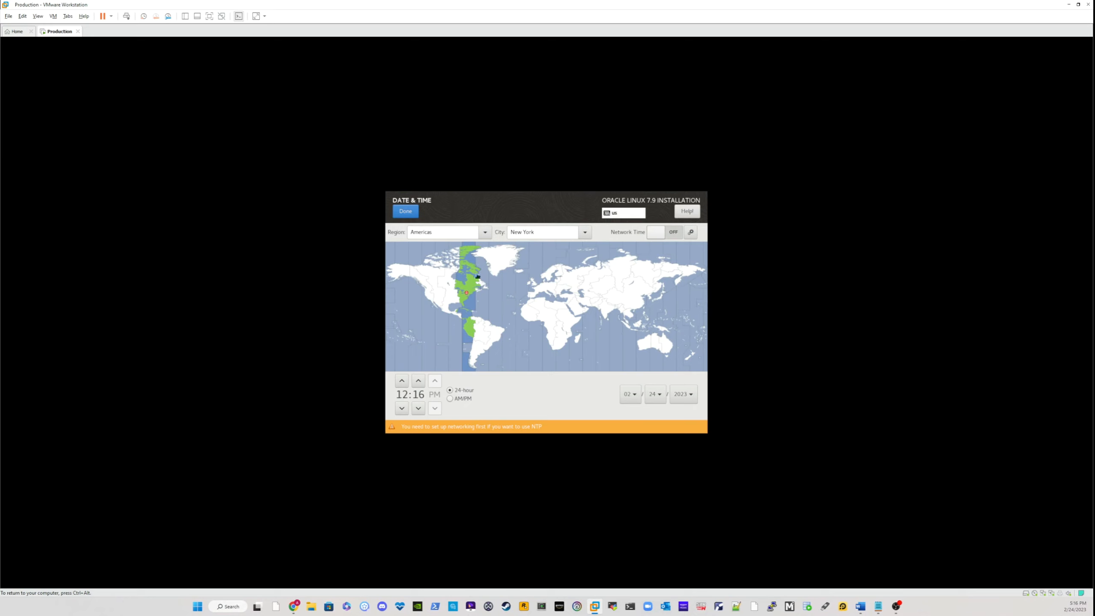
pyautogui.click(407, 211)
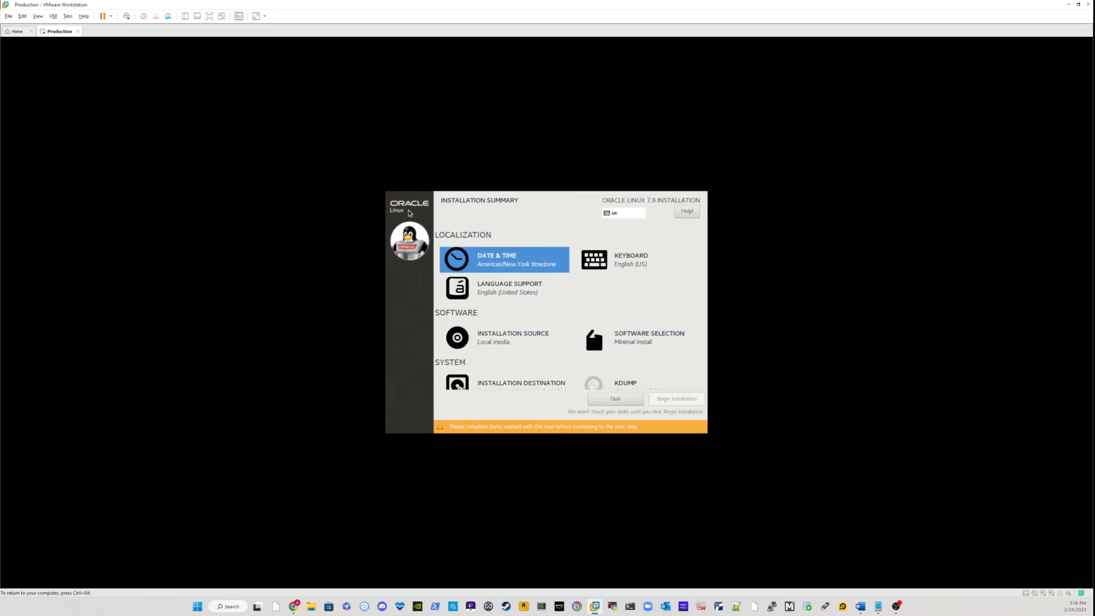
pyautogui.click(498, 293)
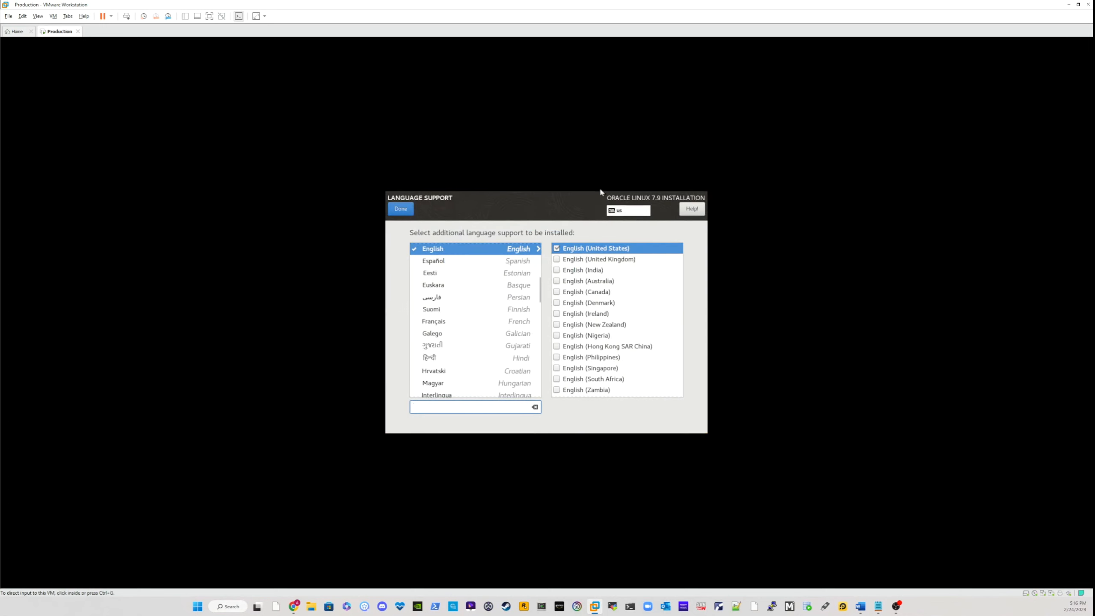
pyautogui.click(402, 210)
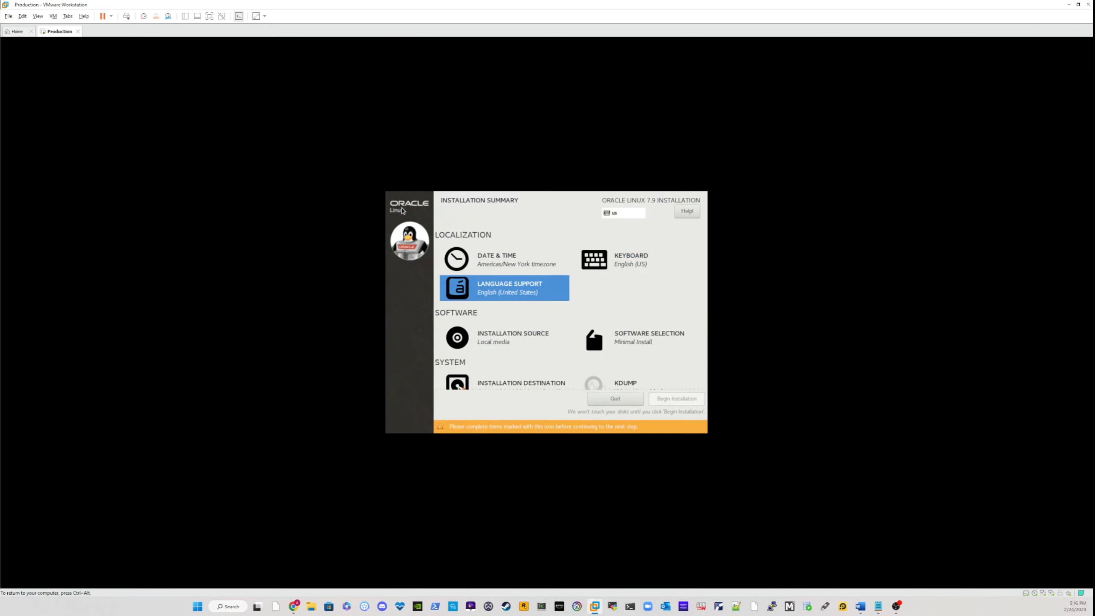
pyautogui.click(498, 336)
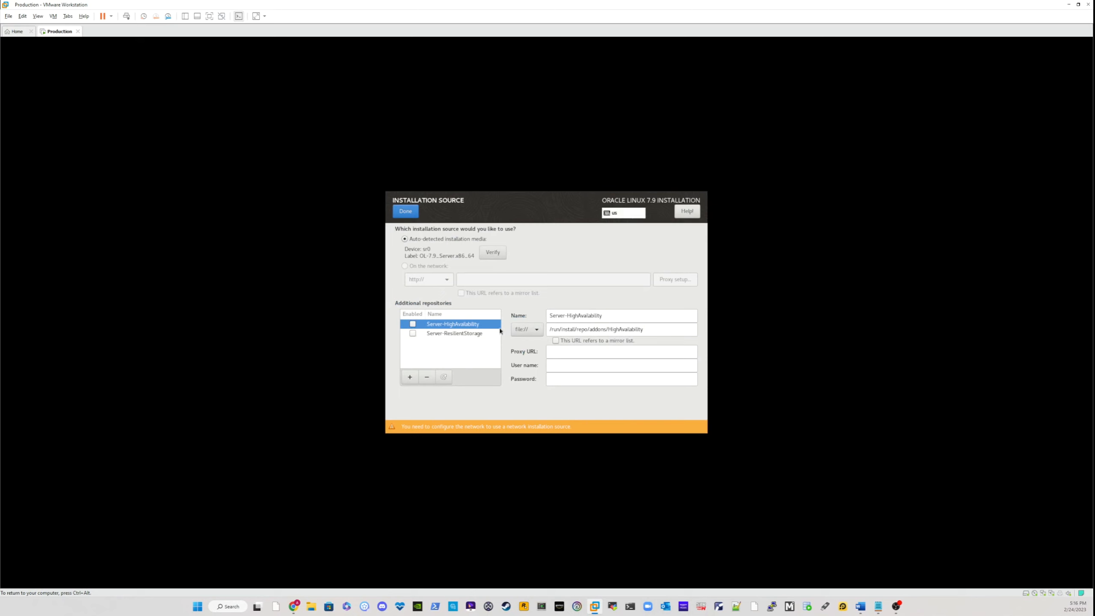
pyautogui.click(411, 213)
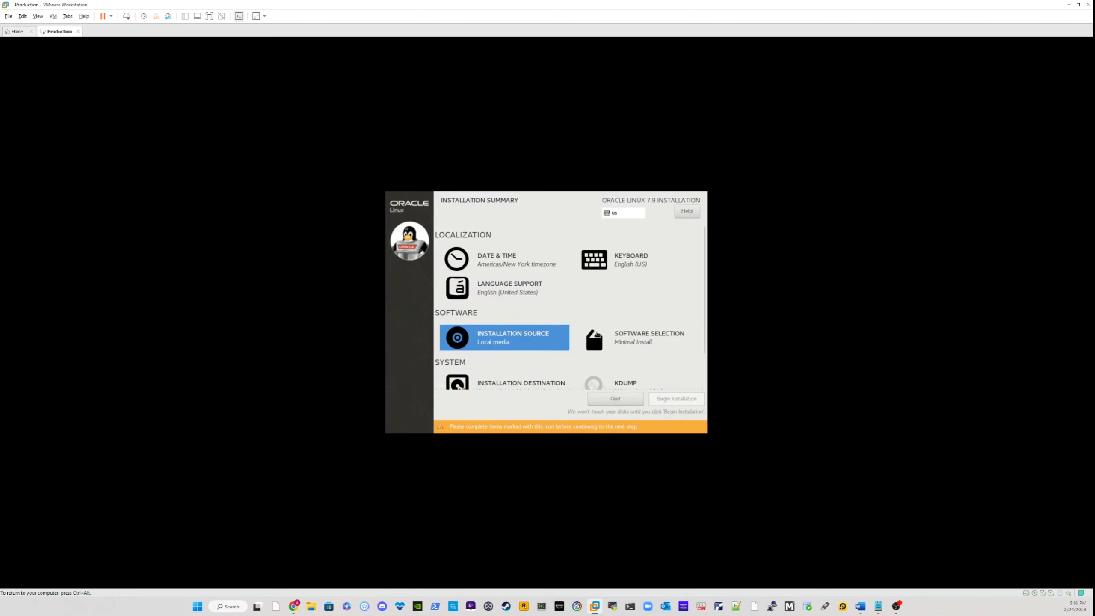
# Step: Set the software selection's base environment to Server with GUI, without any add-ons
pyautogui.scroll(-2, 558, 357)
pyautogui.click(643, 294)
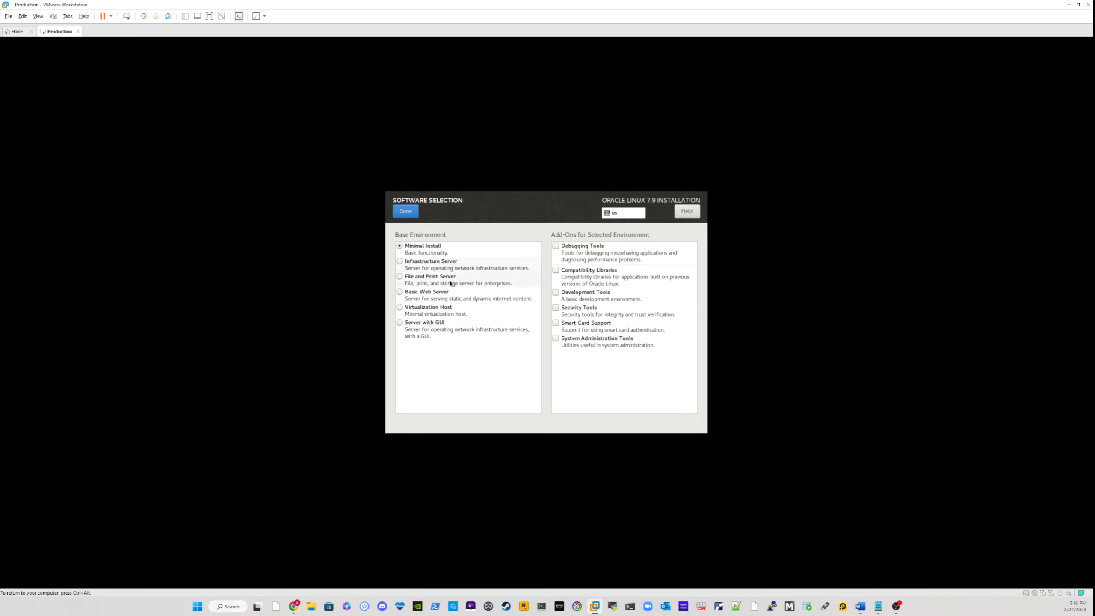
pyautogui.click(399, 324)
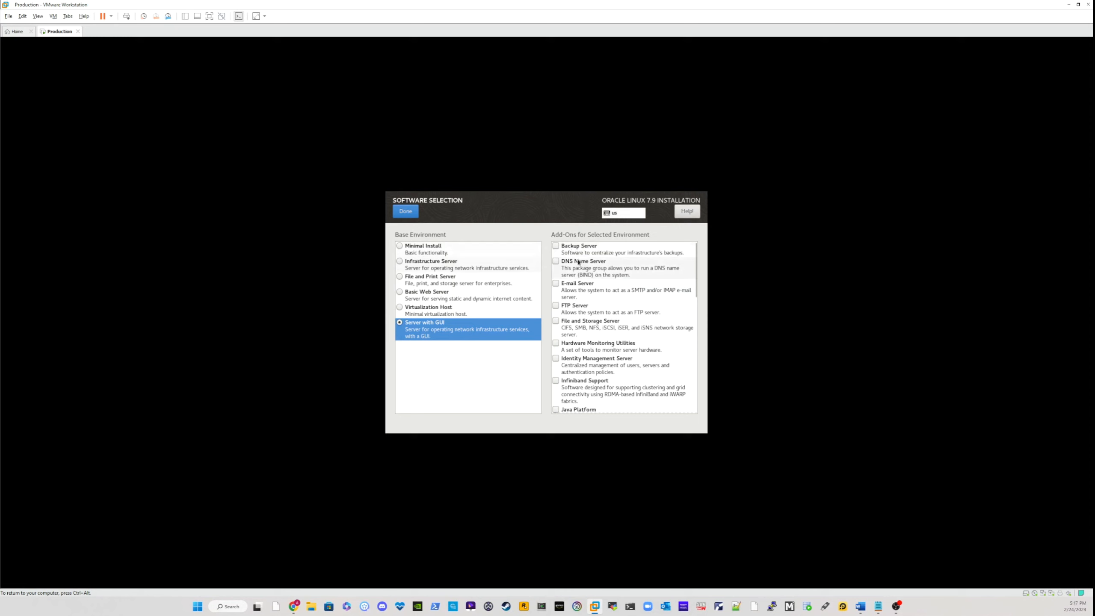
pyautogui.scroll(-3, 595, 275)
pyautogui.scroll(-6, 595, 275)
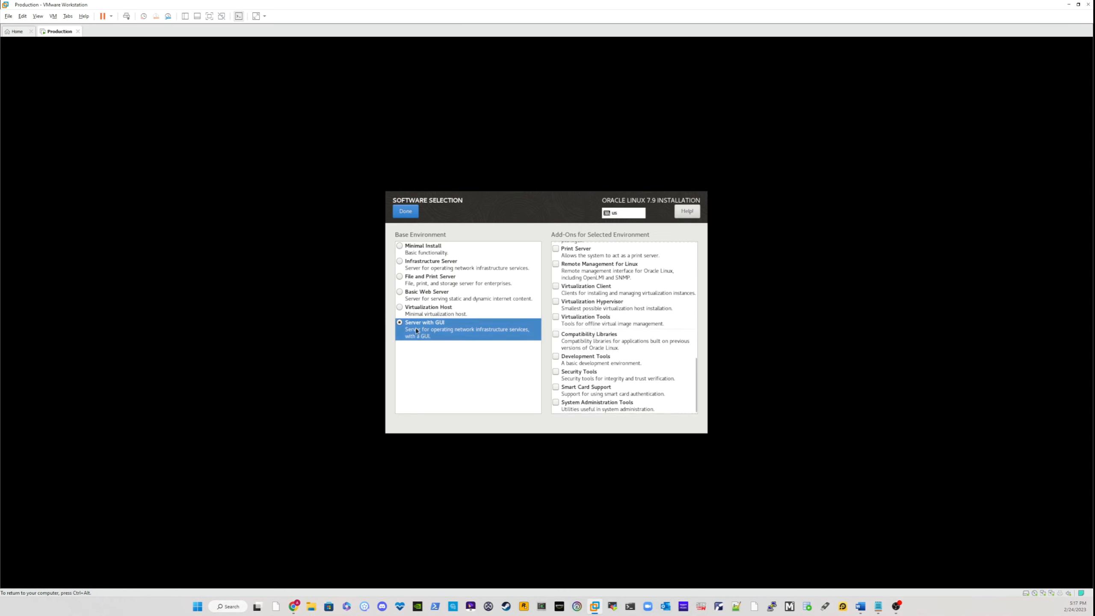
pyautogui.click(406, 212)
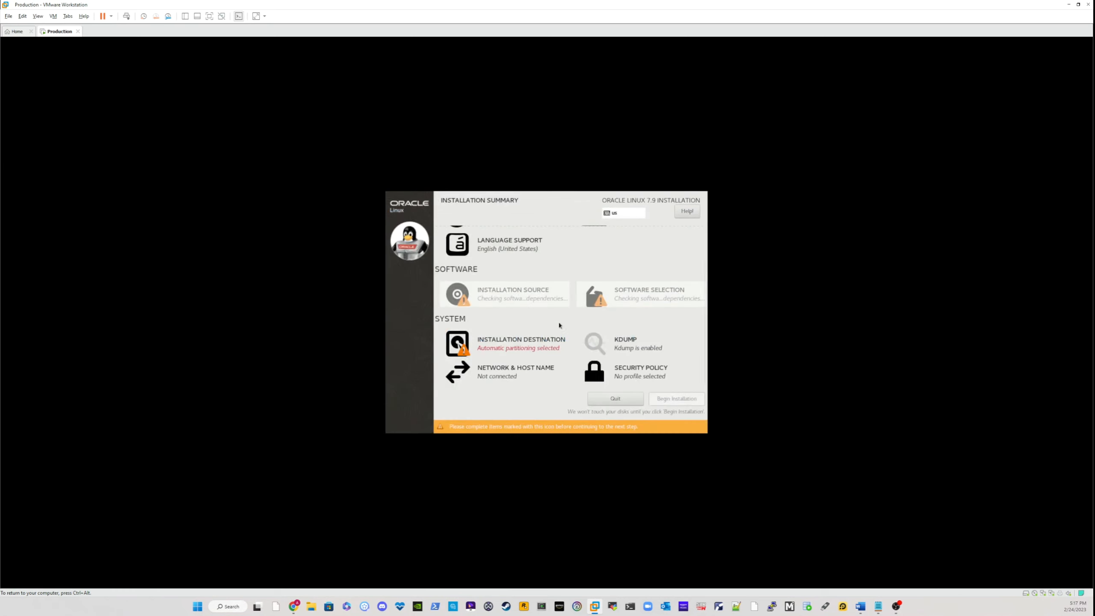
# Step: Confirm the 1000 GiB VMware virtual disk sda as the installation destination with automatically configured partitioning
pyautogui.click(488, 348)
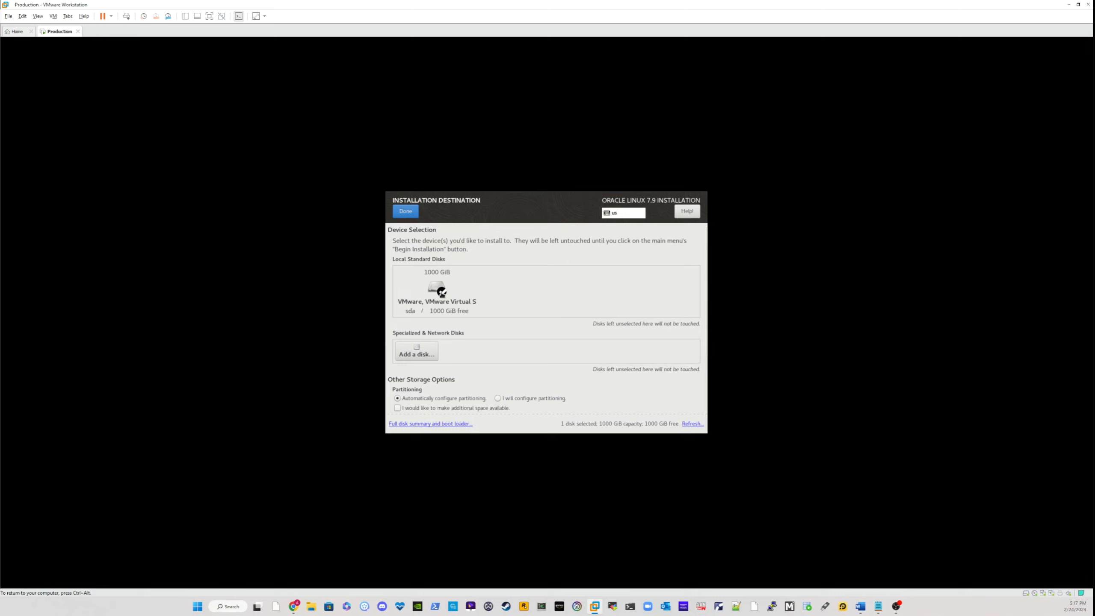
pyautogui.click(441, 292)
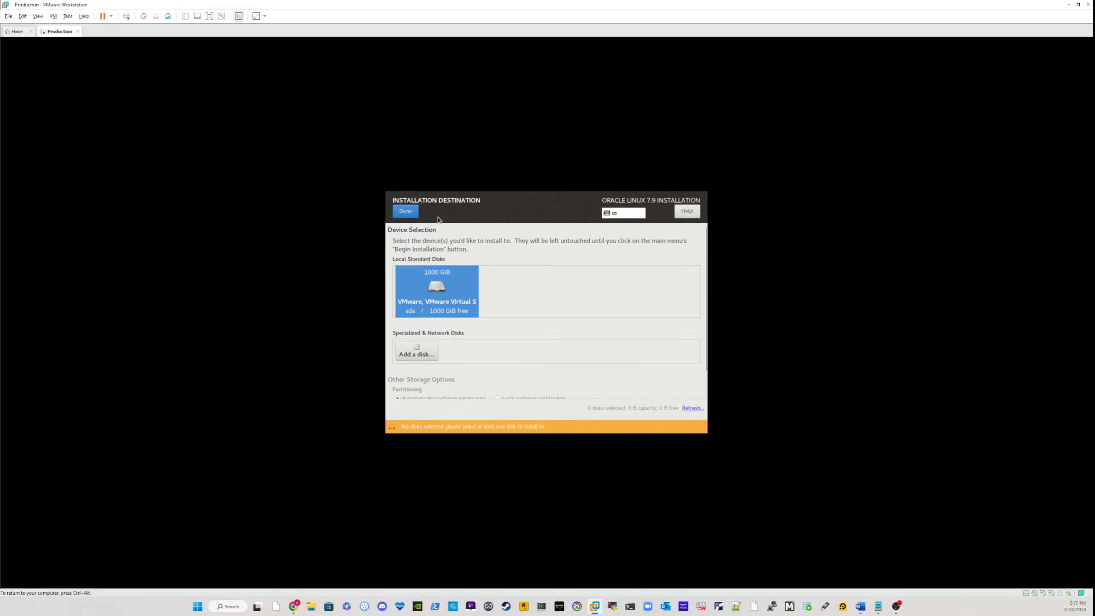
pyautogui.click(461, 303)
pyautogui.click(406, 211)
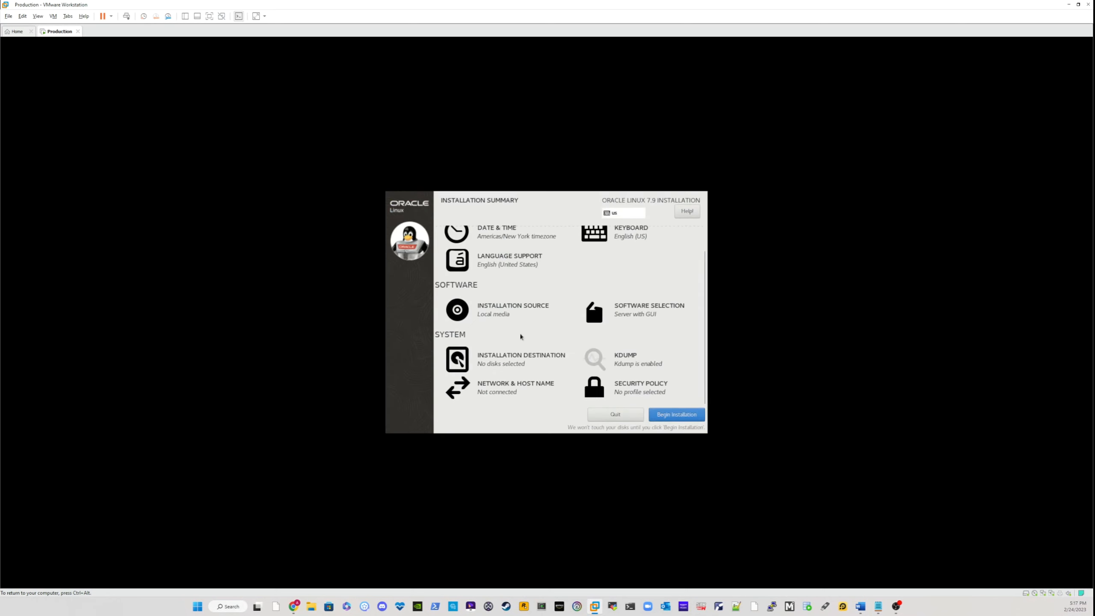
# Step: Open the network and host name settings and turn on the Ethernet (ens33) adapter
pyautogui.click(498, 390)
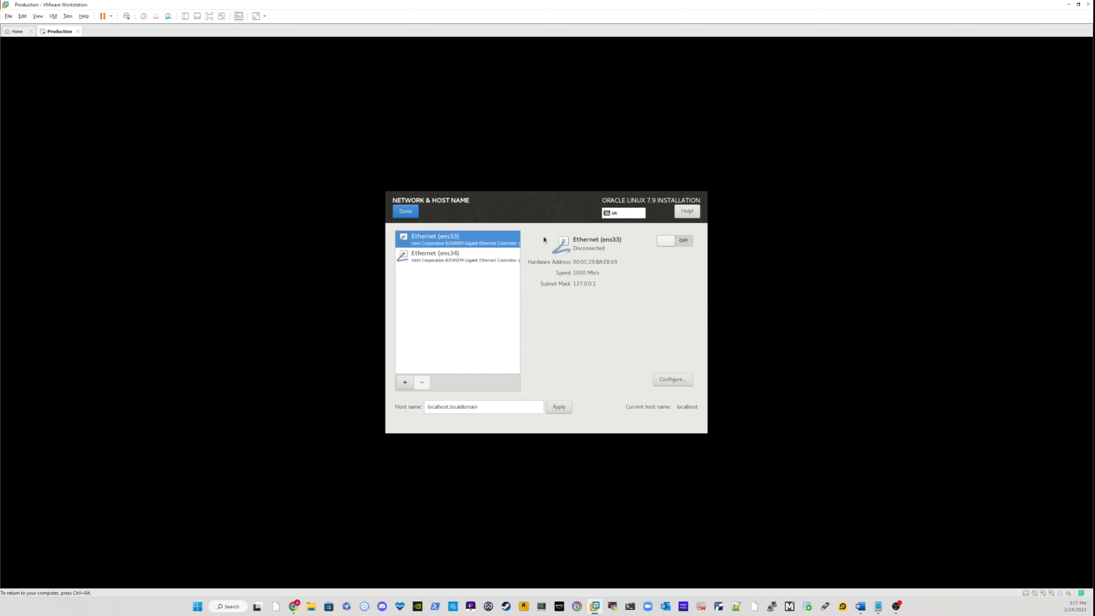
pyautogui.click(448, 255)
pyautogui.click(447, 242)
pyautogui.click(445, 254)
pyautogui.click(441, 241)
pyautogui.click(442, 254)
pyautogui.click(474, 244)
pyautogui.click(686, 241)
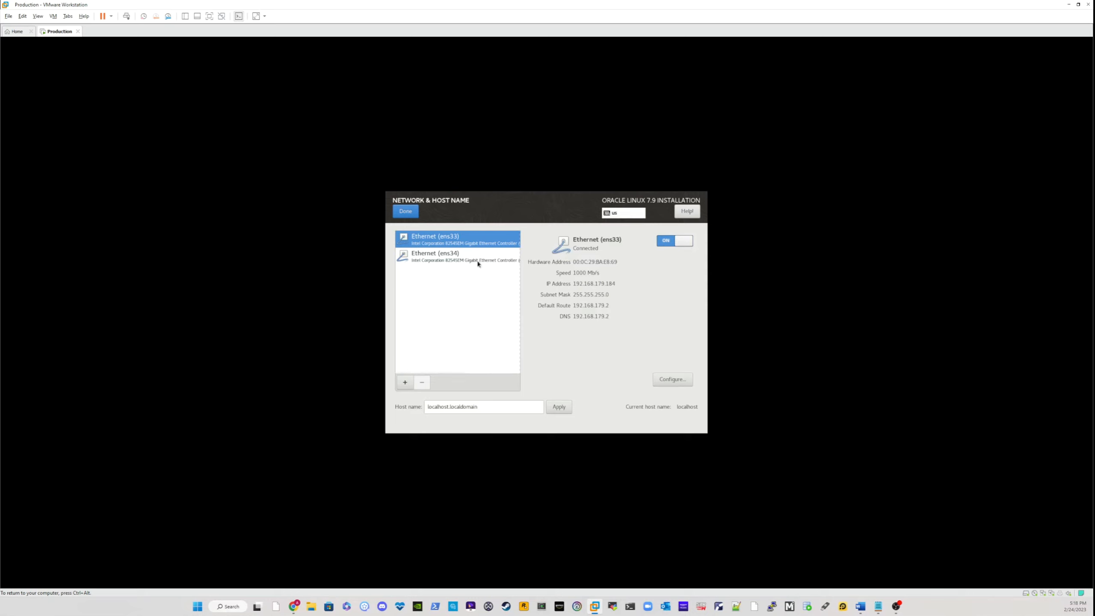
# Step: Turn on the Ethernet (ens34) adapter and reselect Ethernet (ens33) in the adapter list
pyautogui.click(444, 258)
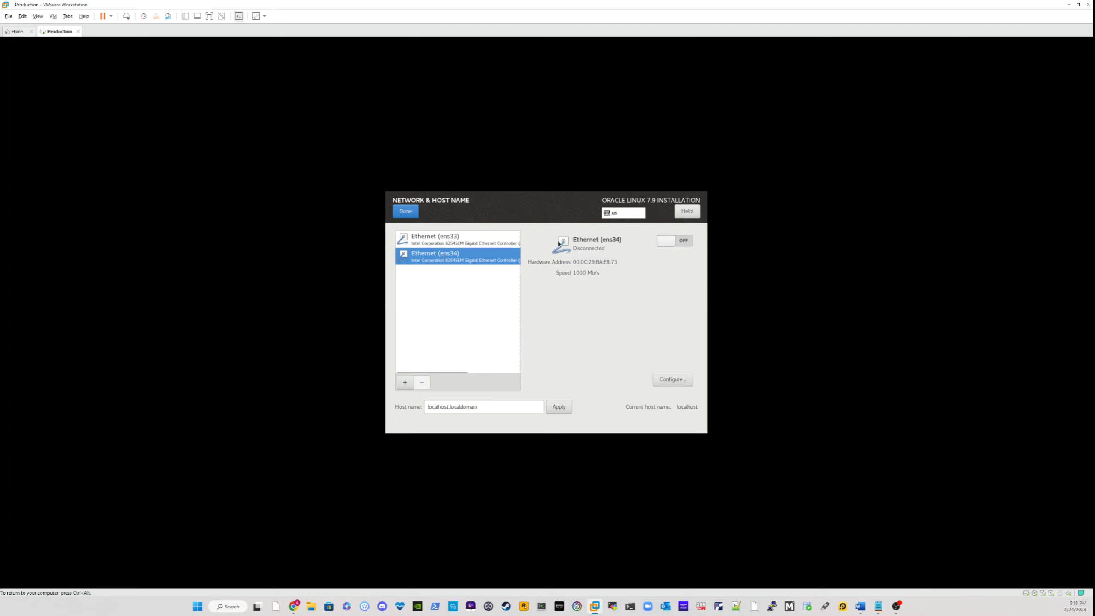
pyautogui.click(685, 242)
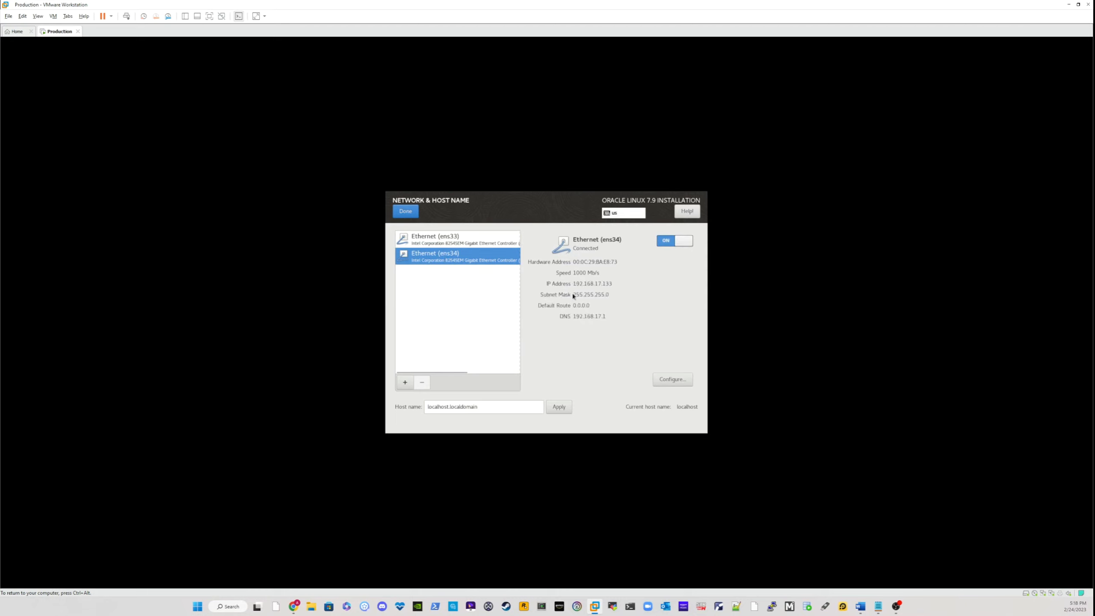
pyautogui.click(458, 240)
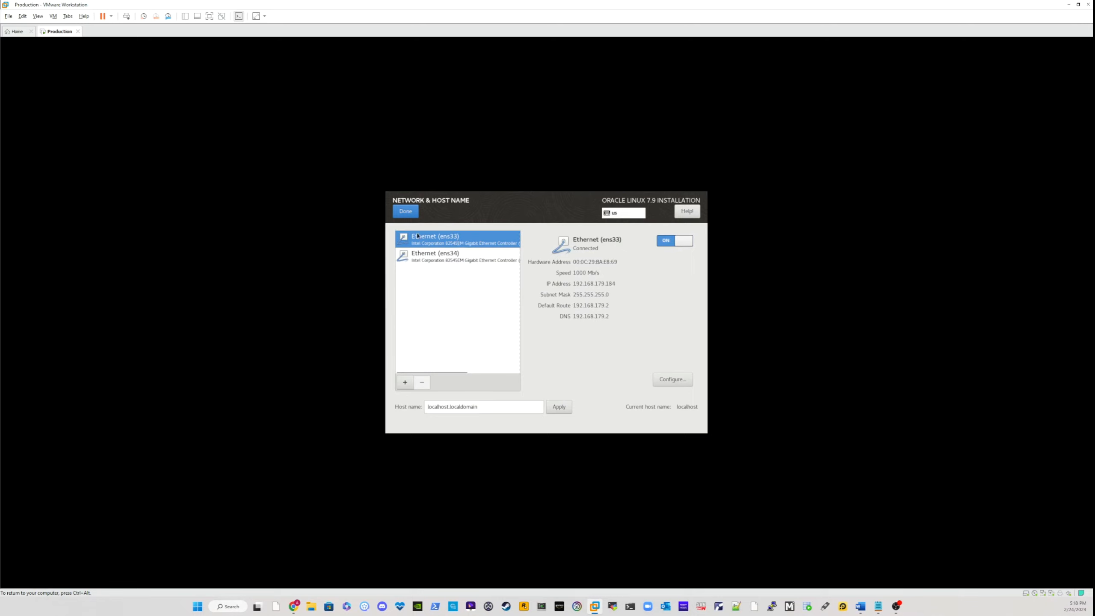
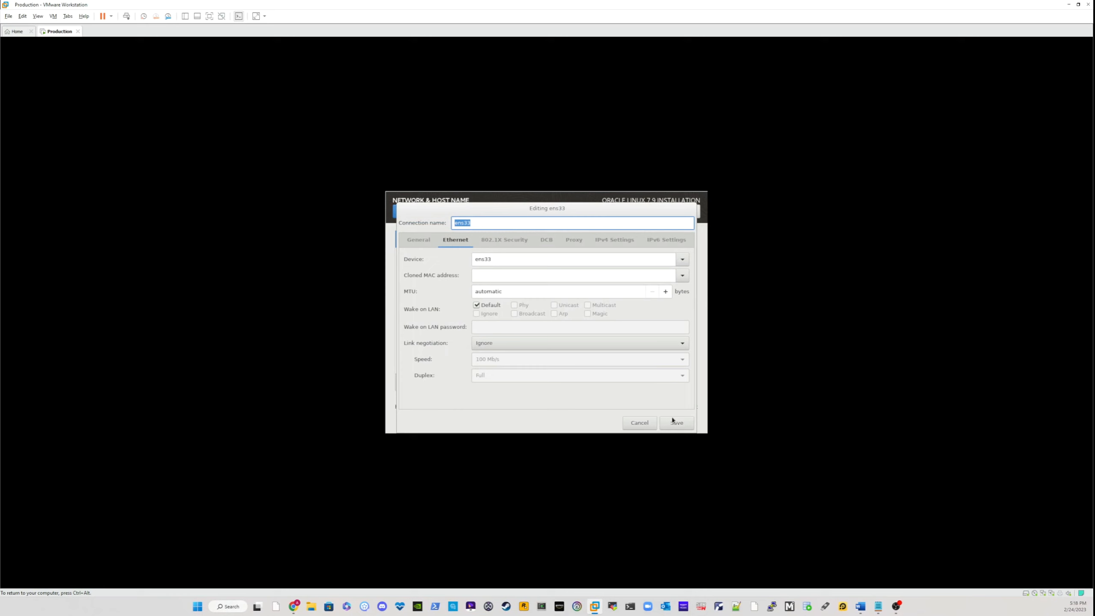
# Step: Save the ens33 connection settings, confirm the network configuration and begin the Oracle Linux installation
pyautogui.click(676, 423)
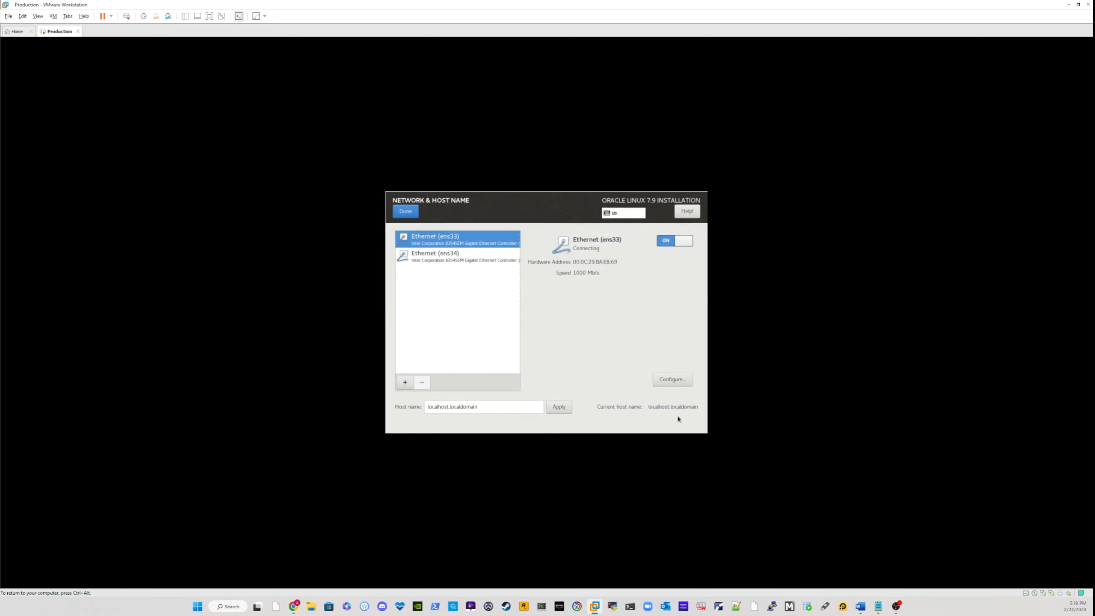
pyautogui.click(405, 211)
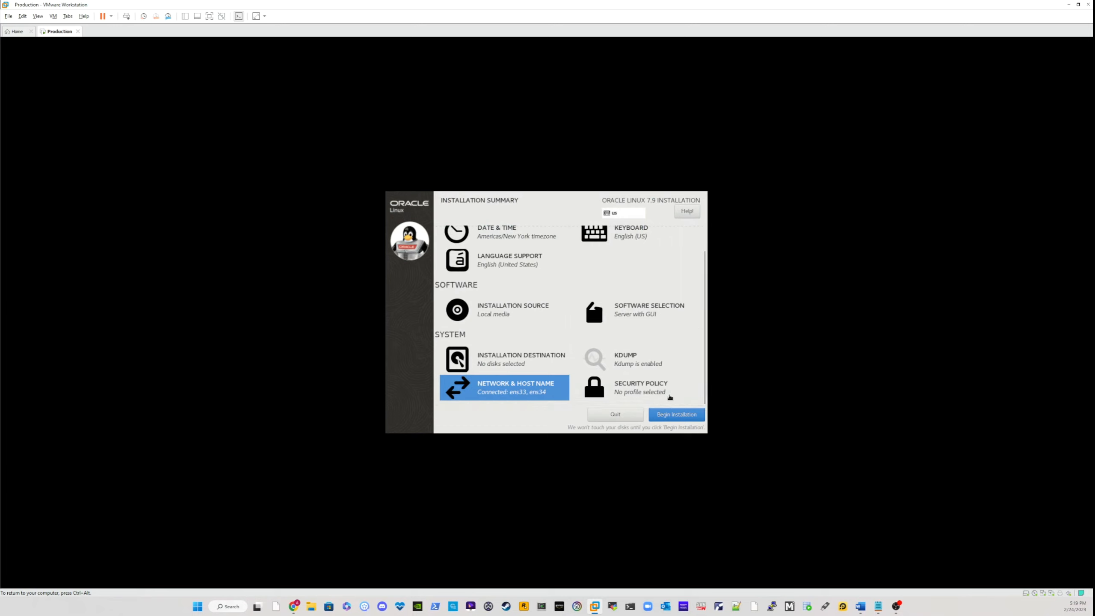
pyautogui.click(676, 415)
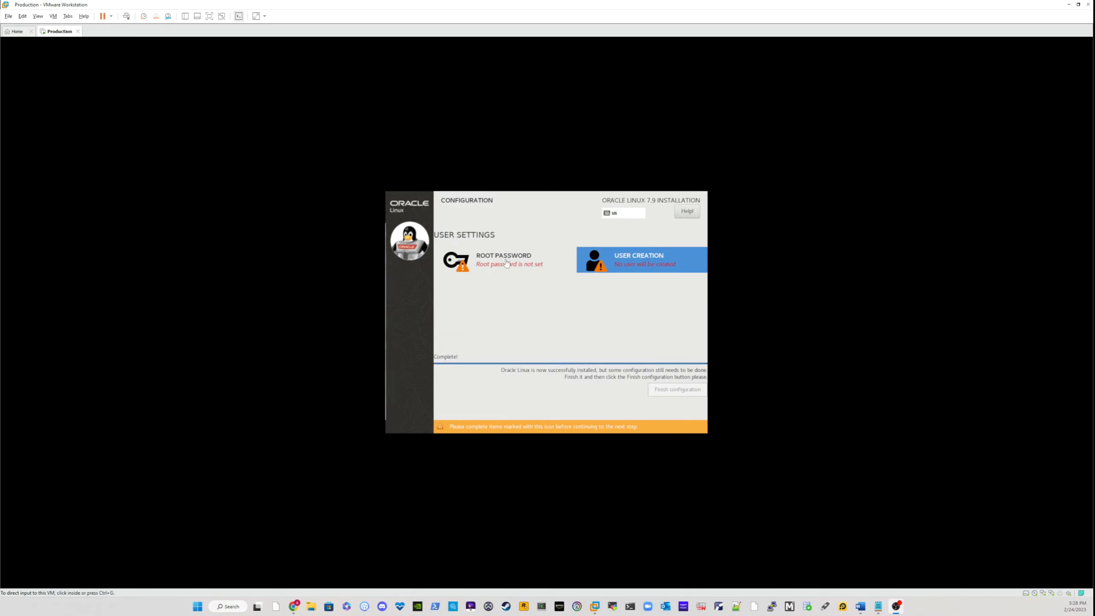
# Step: Enter and confirm the root account's password, accepting it despite its short length
pyautogui.click(494, 262)
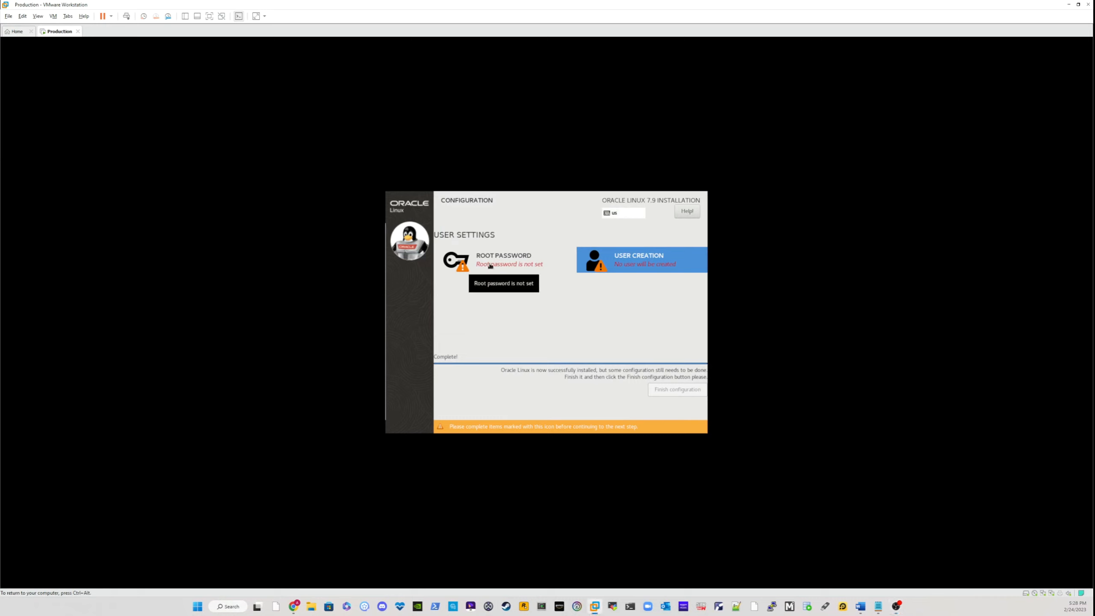
pyautogui.click(494, 261)
pyautogui.hotkey('ctrl', 'alt')
pyautogui.click(797, 306)
pyautogui.write('p')
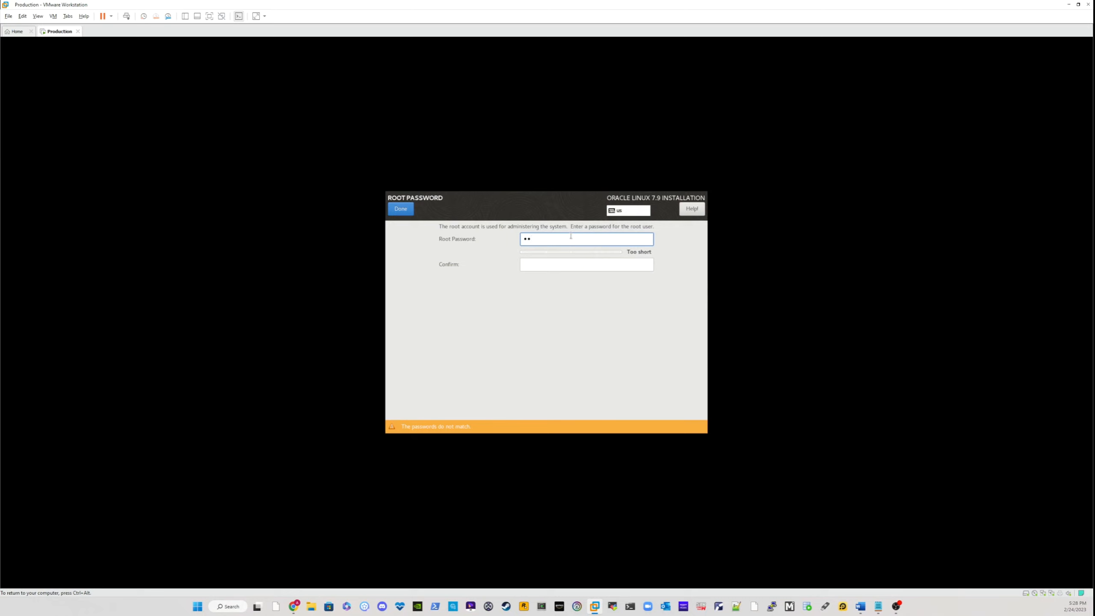
pyautogui.press('Tab')
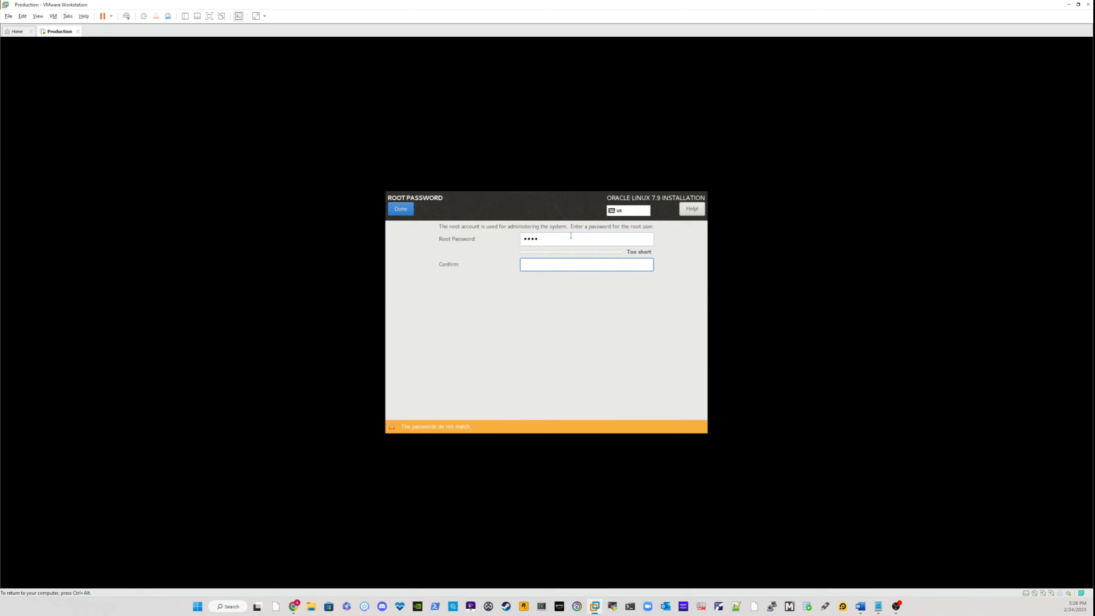
pyautogui.write('pass')
pyautogui.click(410, 208)
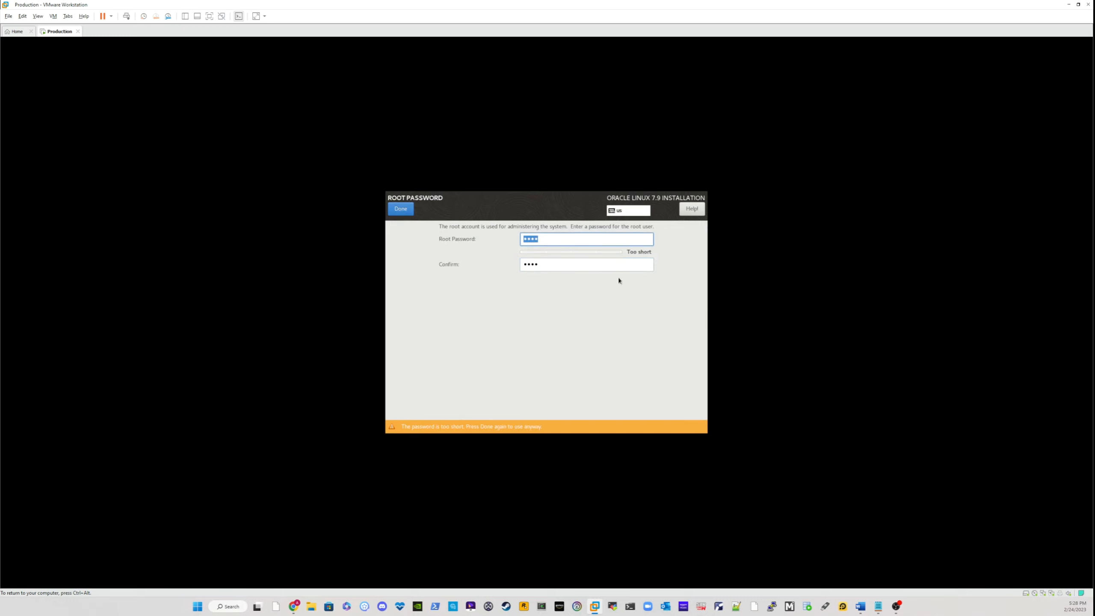
pyautogui.click(407, 210)
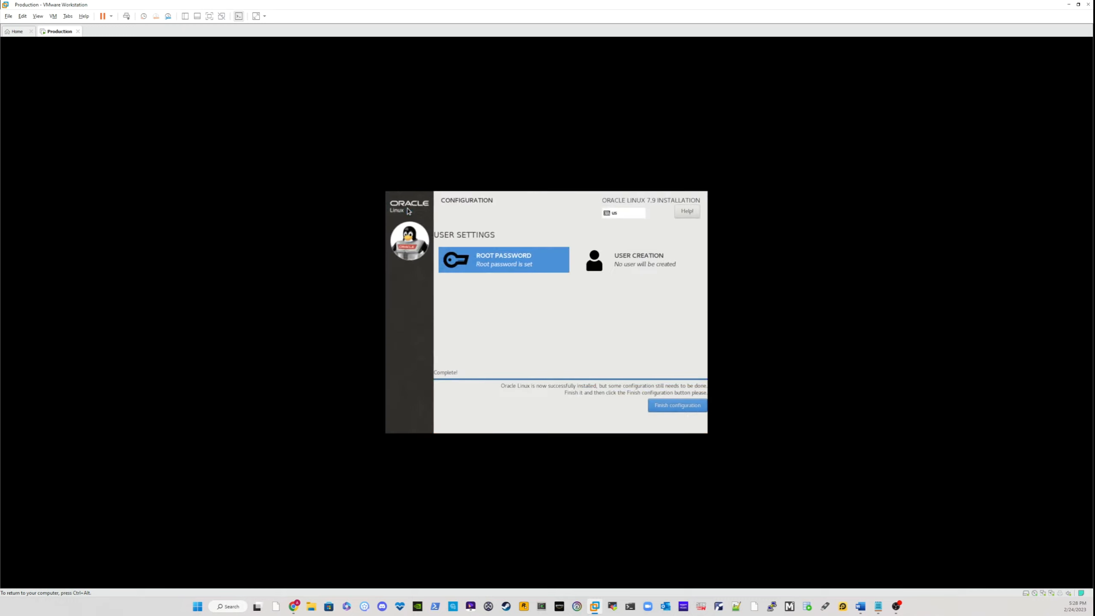
# Step: Start creating a user account with the full name Oracle DBA and the user name oradba
pyautogui.click(638, 260)
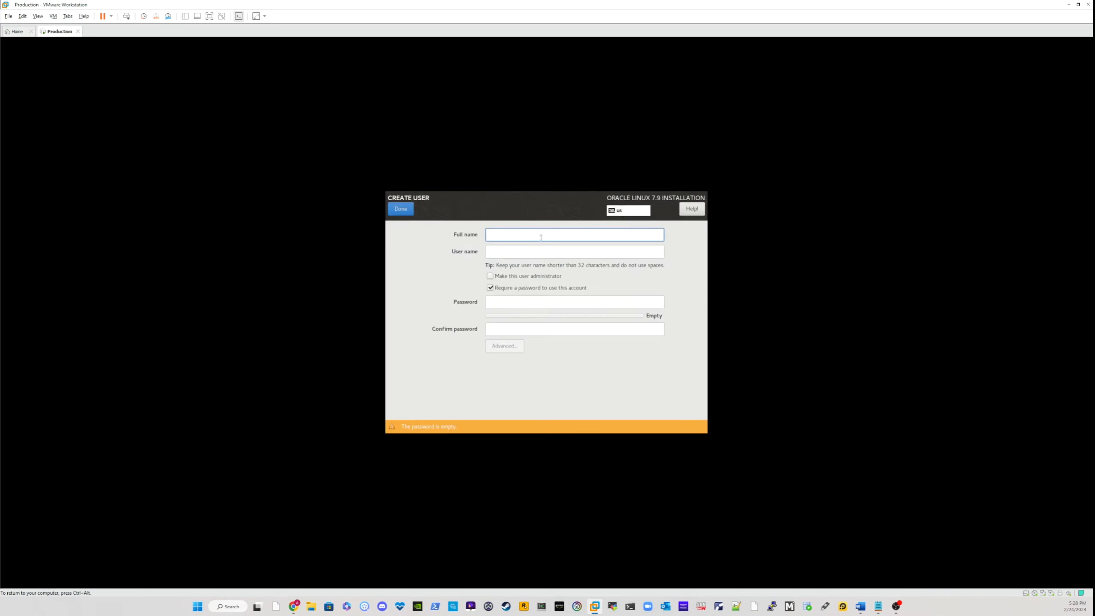
pyautogui.write('oradba')
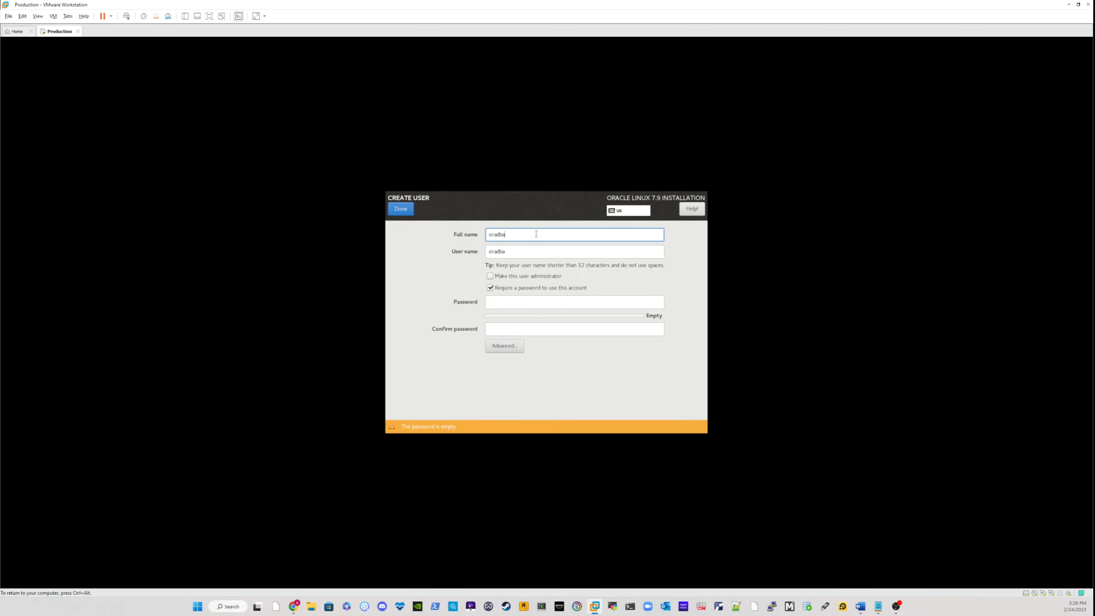
pyautogui.press('BackSpace')
pyautogui.press('BackSpace')
pyautogui.press('BackSpace')
pyautogui.press('BackSpace')
pyautogui.press('BackSpace')
pyautogui.write('Oracle DBA')
pyautogui.press('Tab')
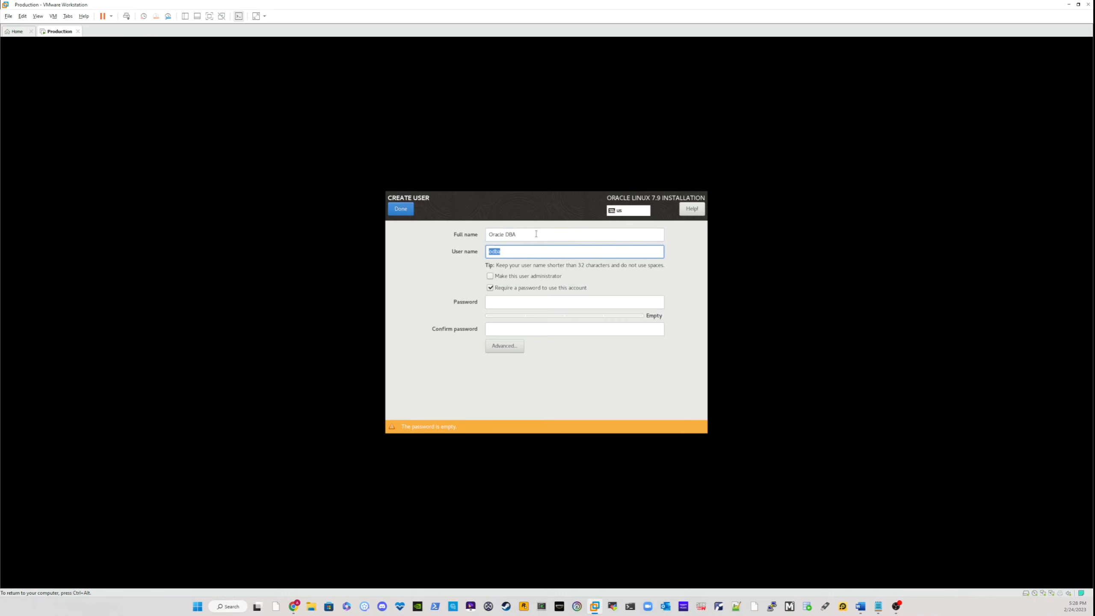
pyautogui.write('oradab')
pyautogui.moveTo(561, 247); pyautogui.dragTo(465, 252)
pyautogui.write('oradb')
# Step: Make the new user an administrator, enter and confirm the account password, and accept it despite its short length
pyautogui.click(491, 277)
pyautogui.click(525, 304)
pyautogui.write('123')
pyautogui.press('Tab')
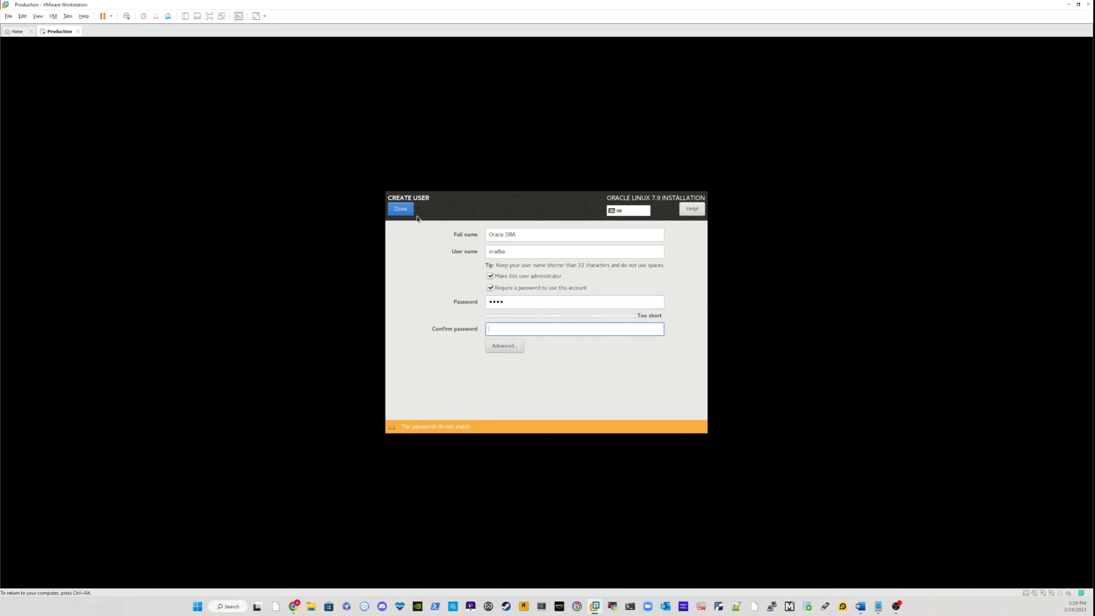
pyautogui.write('1234')
pyautogui.click(400, 210)
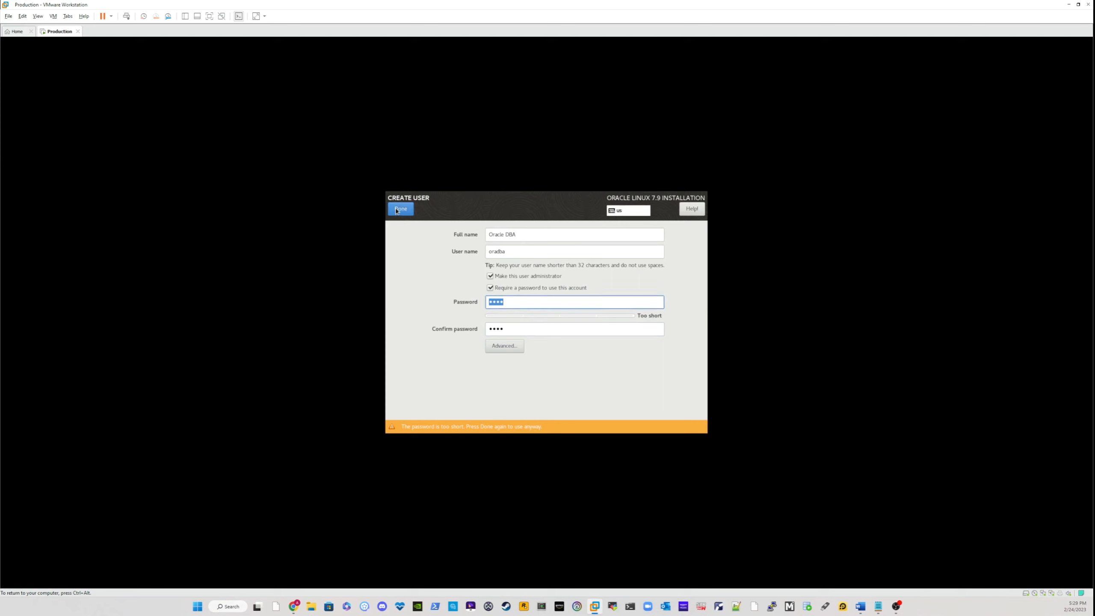
pyautogui.click(400, 210)
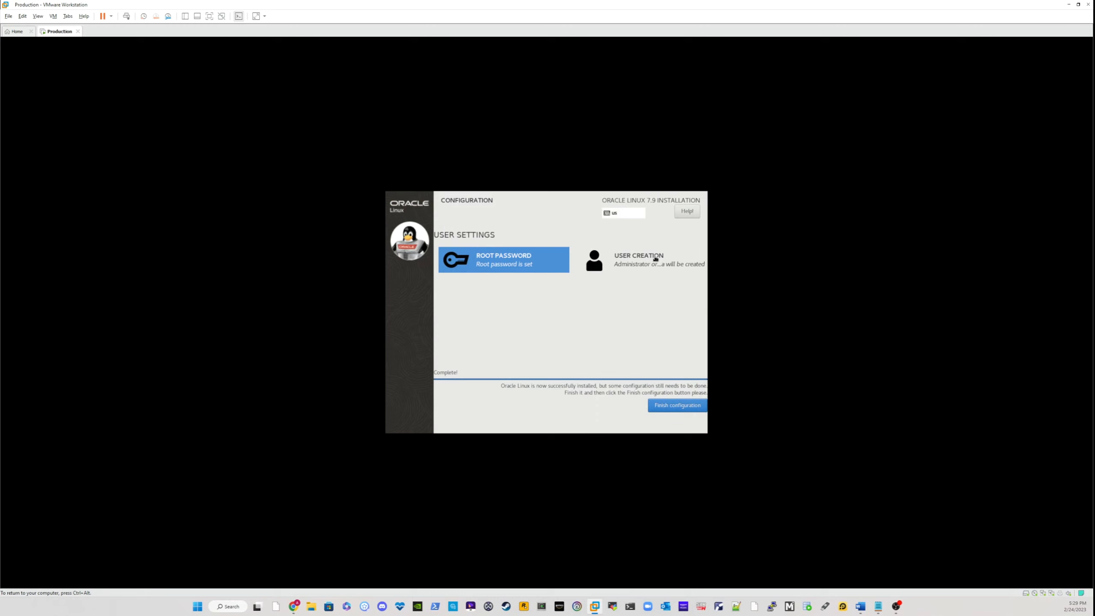
# Step: Finish the installer's user configuration and reboot into the installed system
pyautogui.click(671, 408)
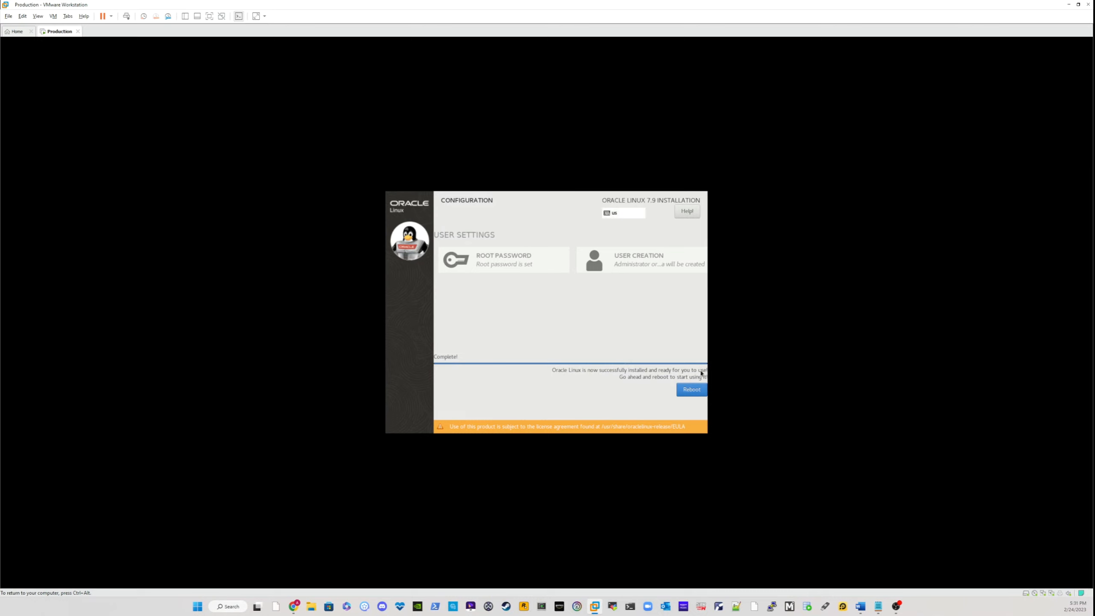
pyautogui.click(689, 391)
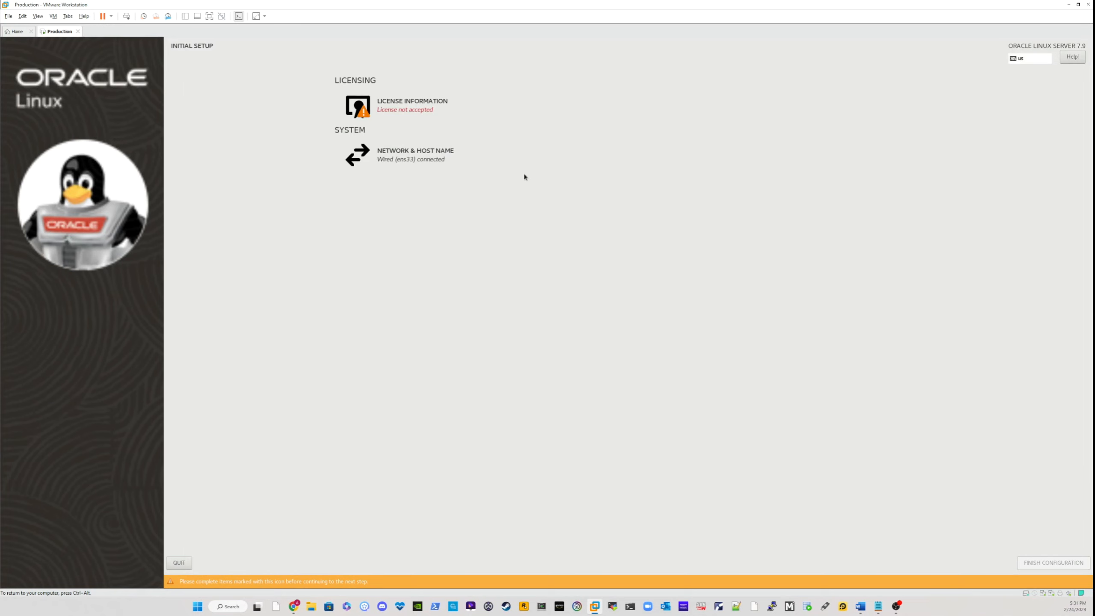
# Step: Accept the Oracle Linux license agreement in the initial setup
pyautogui.click(394, 107)
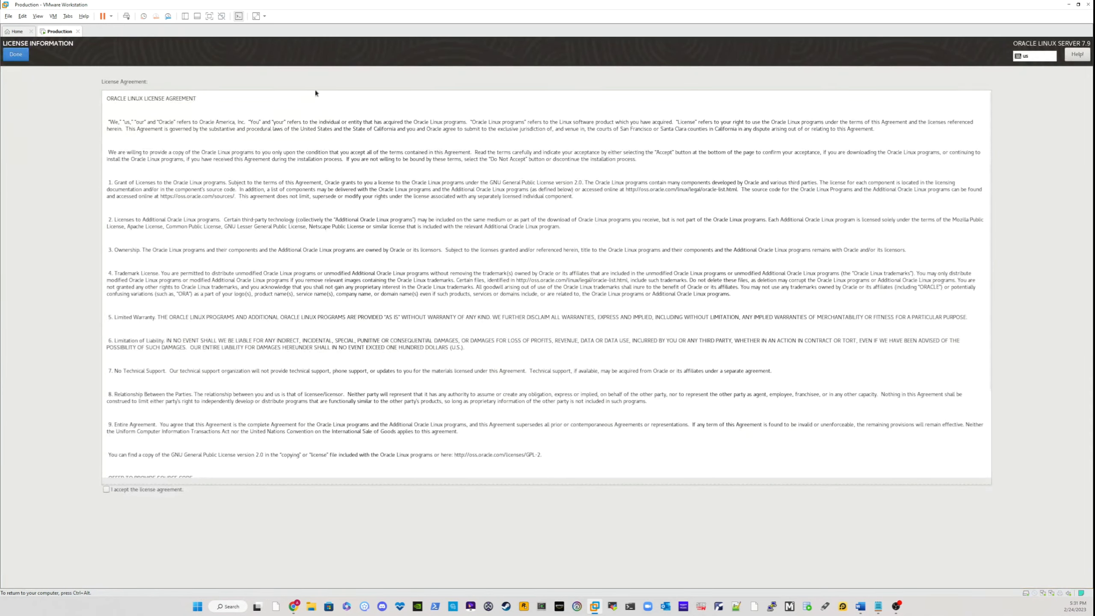
pyautogui.scroll(-2, 240, 255)
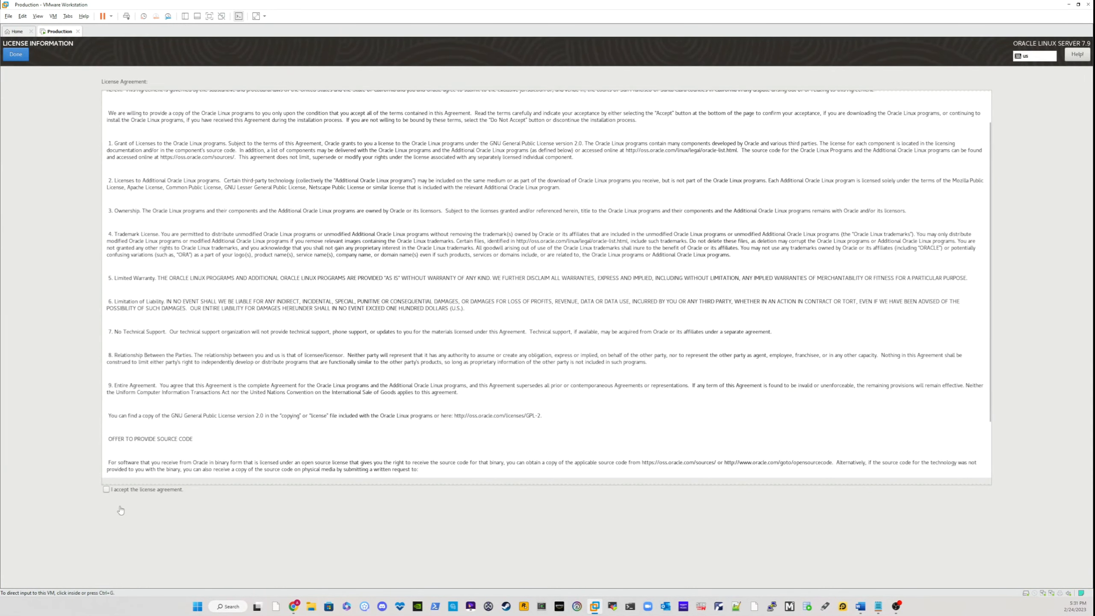
pyautogui.click(106, 491)
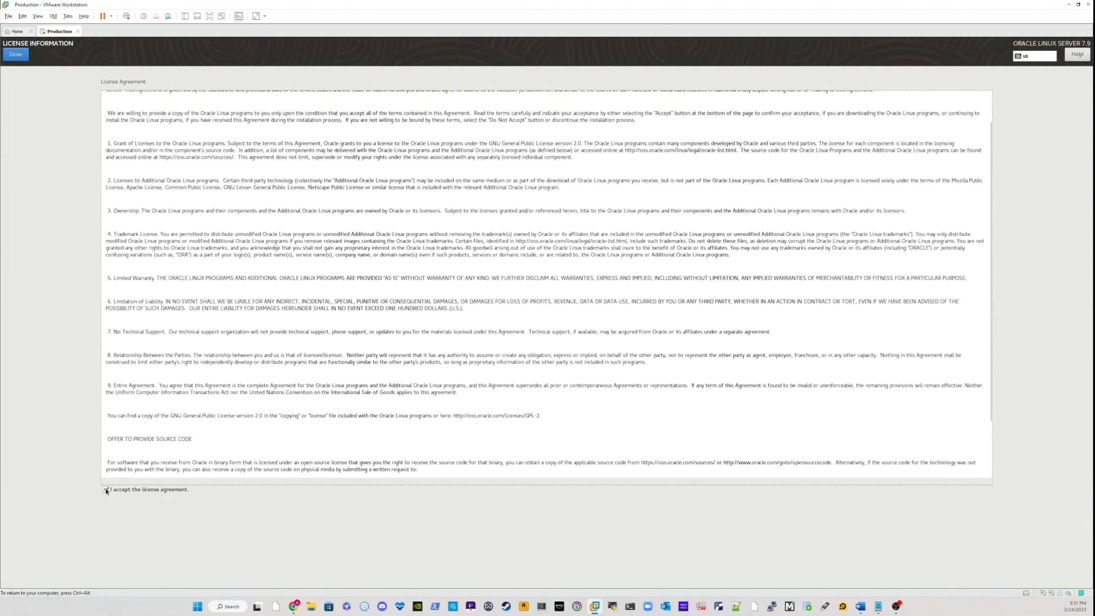
pyautogui.click(15, 55)
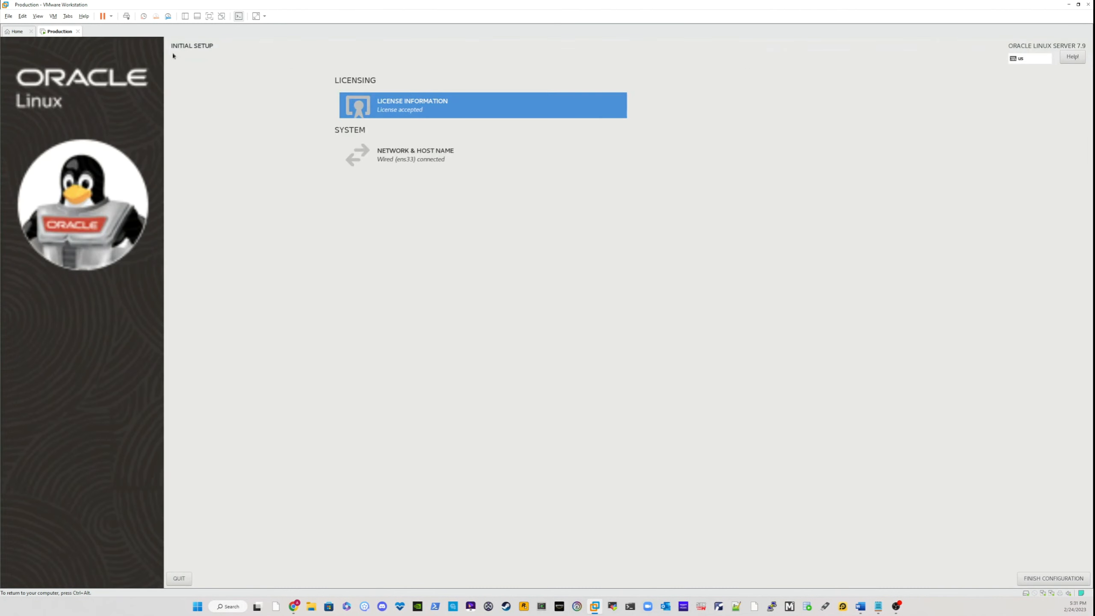
# Step: Review the Ethernet (ens33) and Ethernet (ens34) network details and finish the initial setup
pyautogui.click(398, 159)
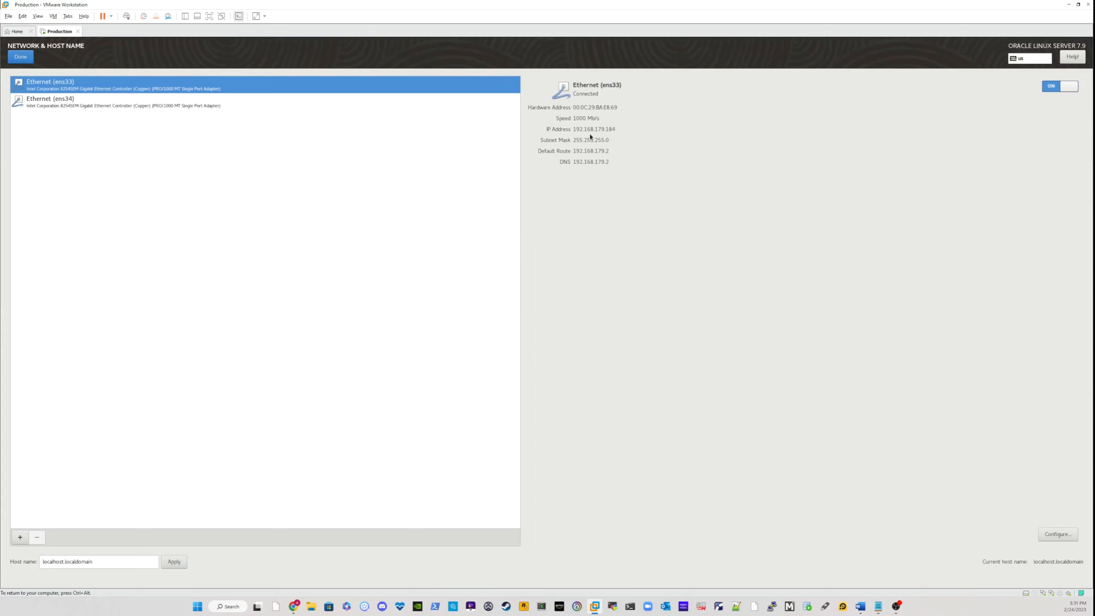
pyautogui.click(105, 107)
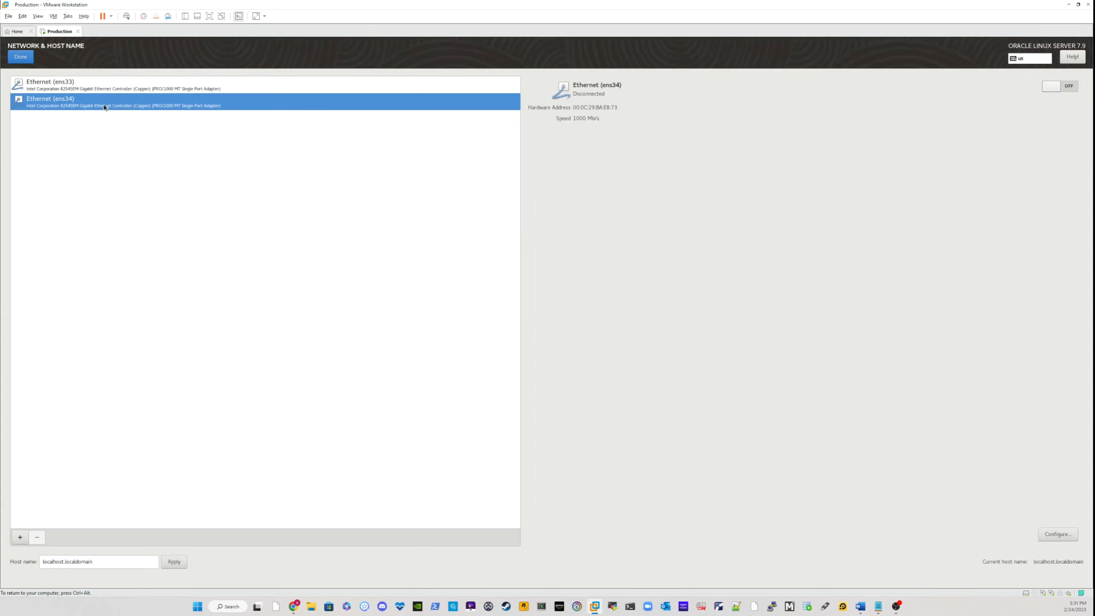
pyautogui.click(20, 59)
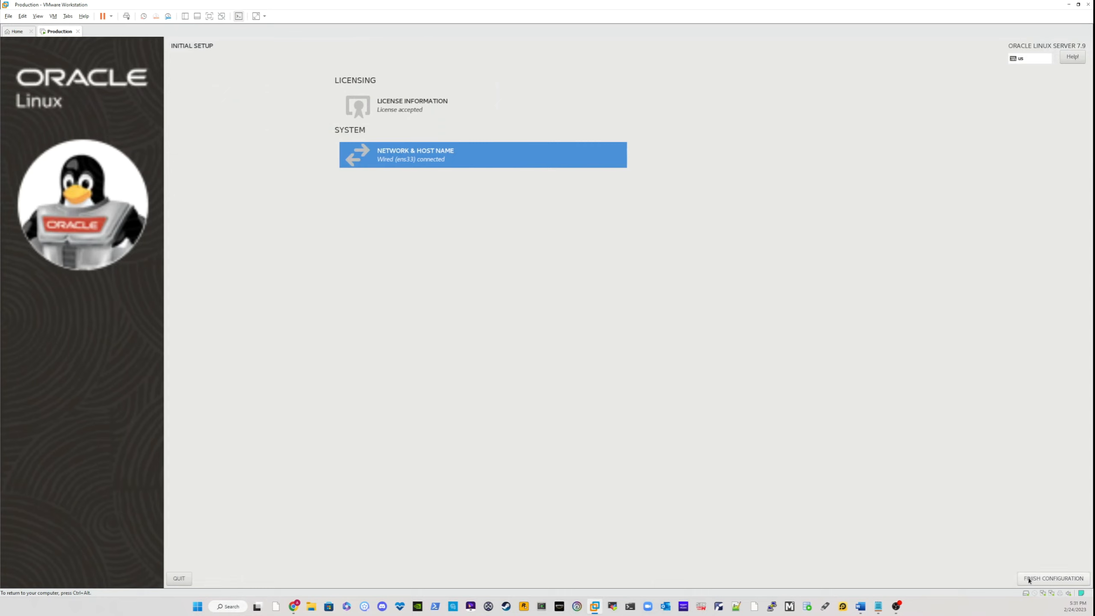
pyautogui.click(1050, 580)
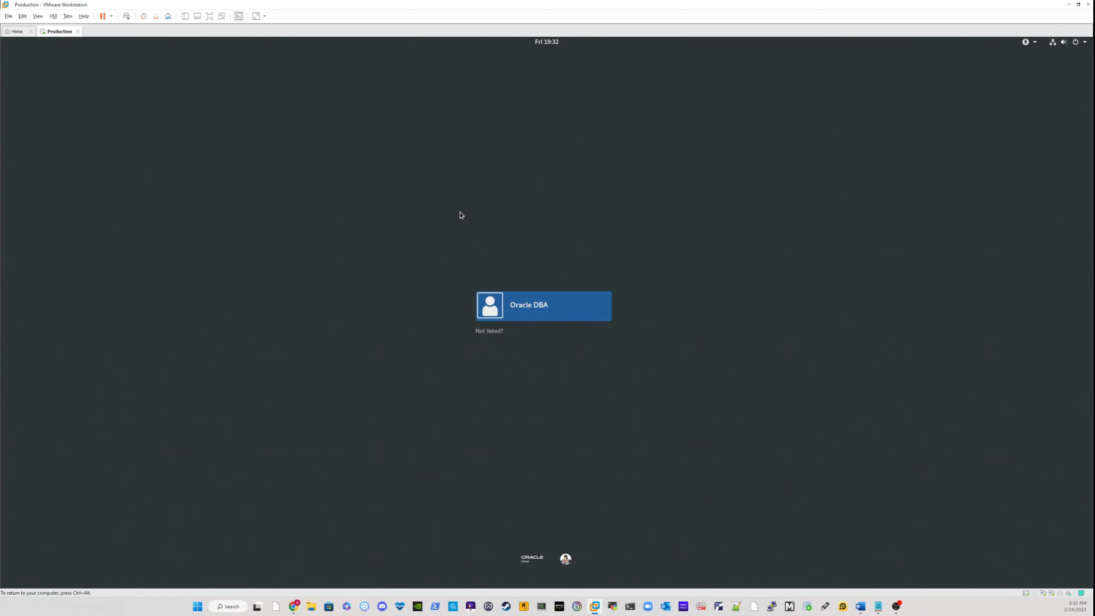
# Step: Sign in to the desktop as Oracle DBA with the account password
pyautogui.click(519, 306)
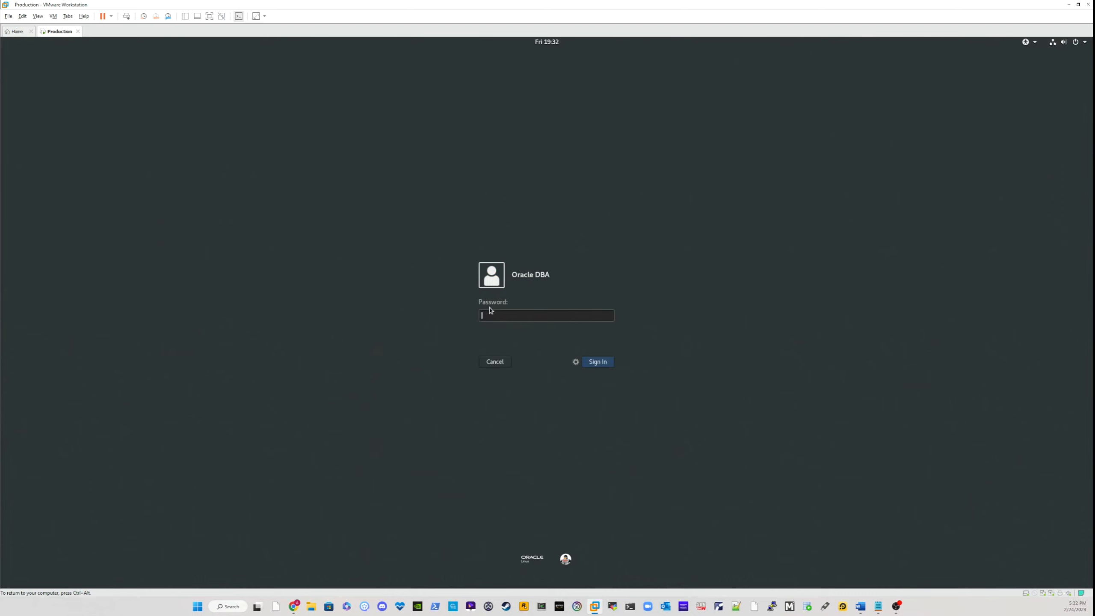
pyautogui.write('orac')
pyautogui.press('Return')
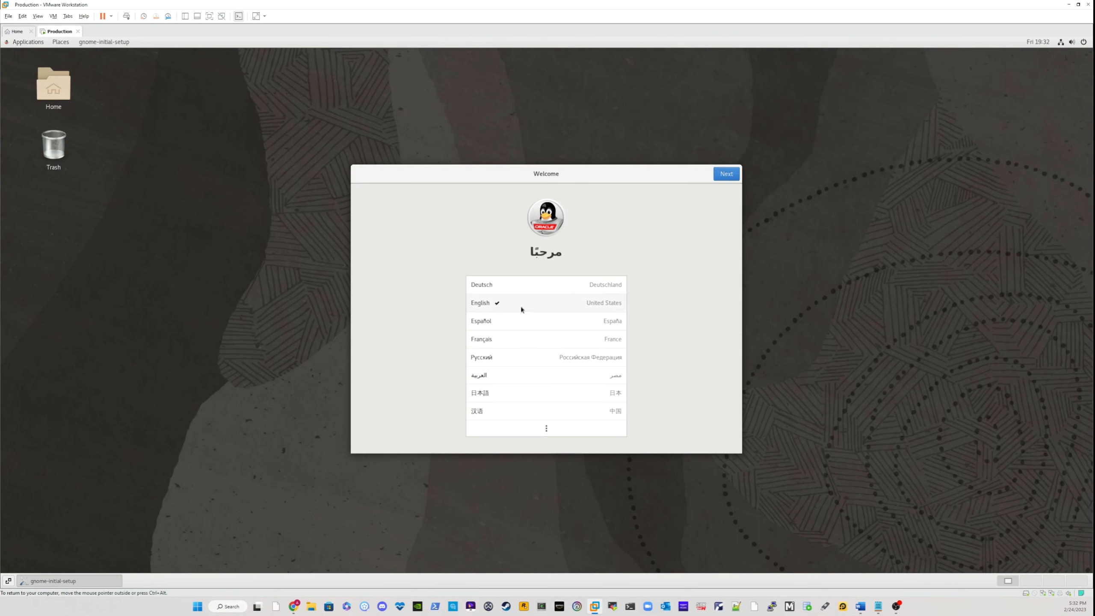
# Step: Complete the welcome setup with English, the English (US) keyboard, Location Services on and no online accounts, and close the Getting Started help
pyautogui.click(728, 176)
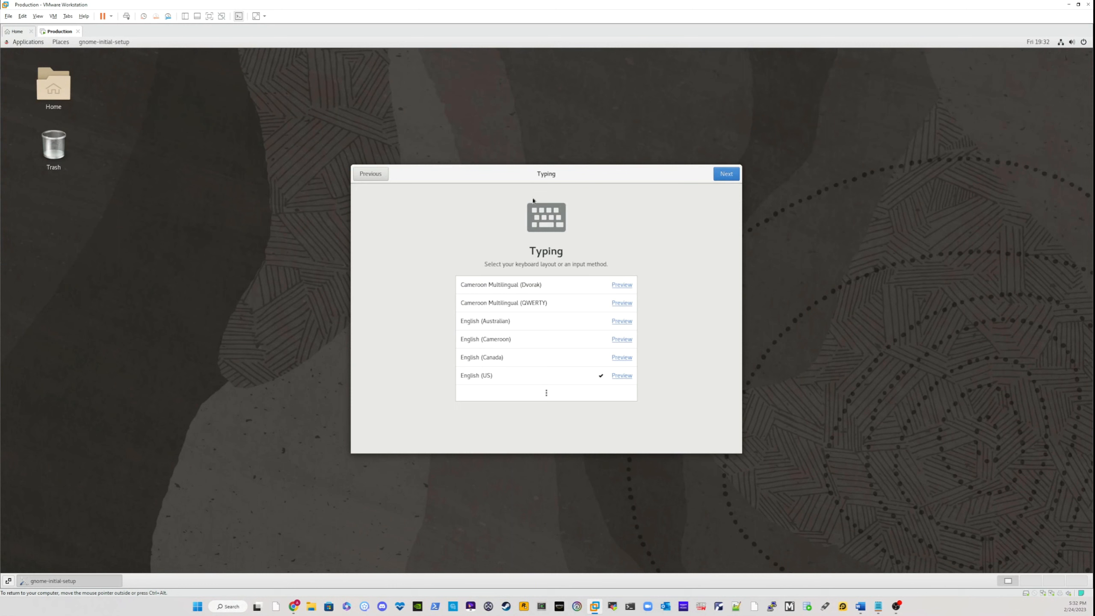
pyautogui.click(731, 180)
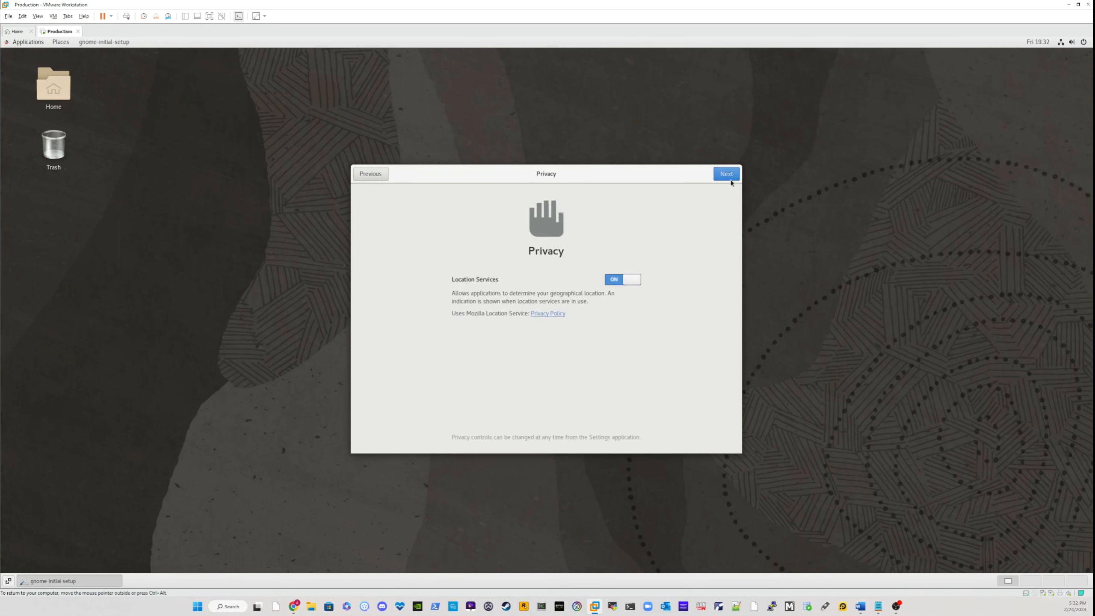
pyautogui.click(731, 179)
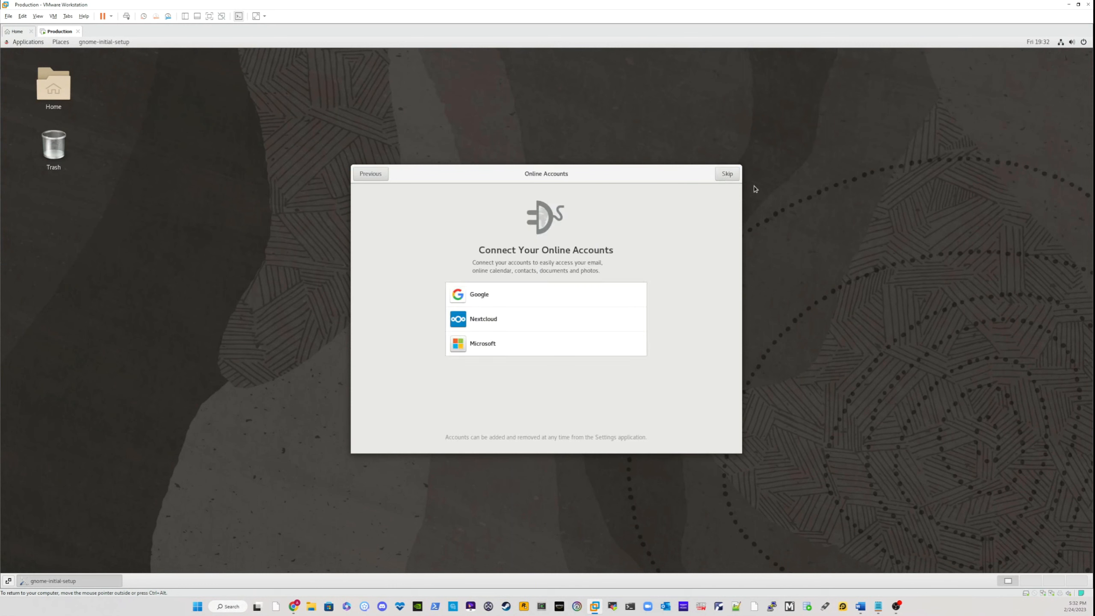
pyautogui.click(728, 177)
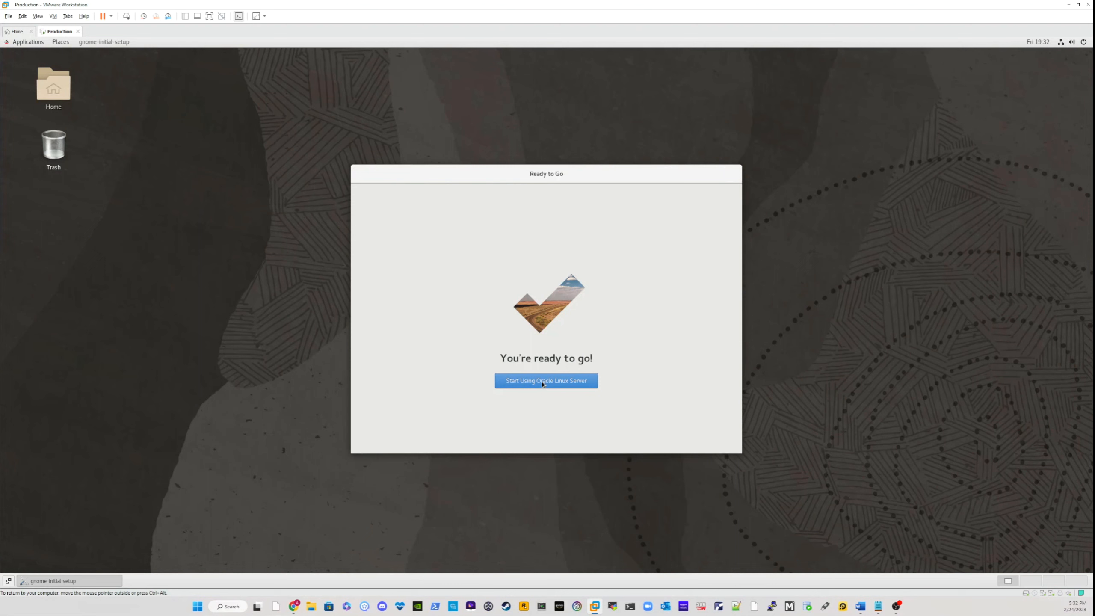
pyautogui.click(558, 384)
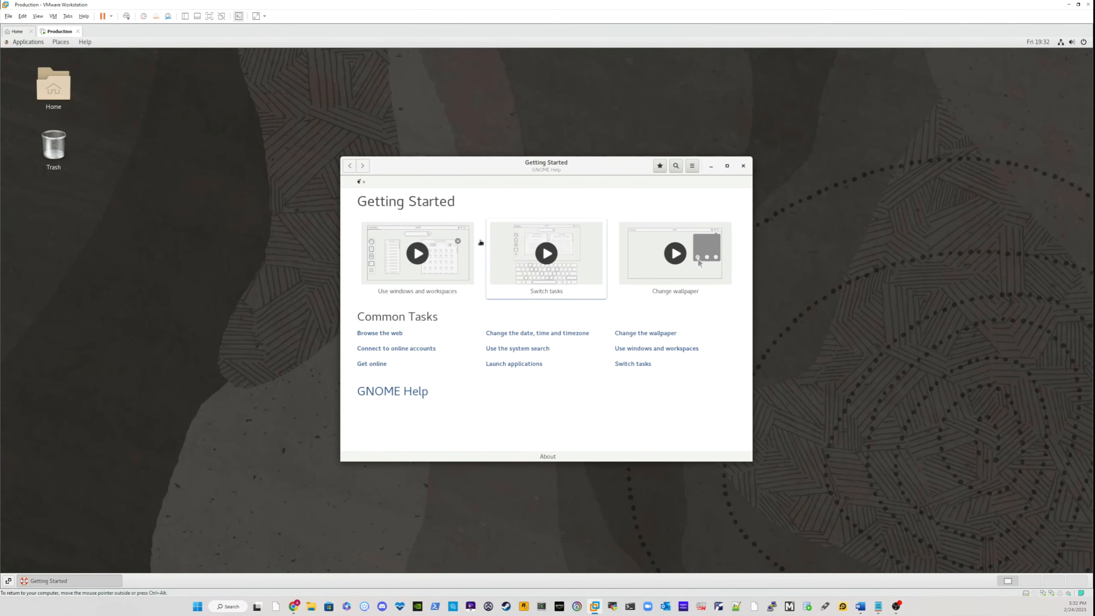
pyautogui.click(743, 166)
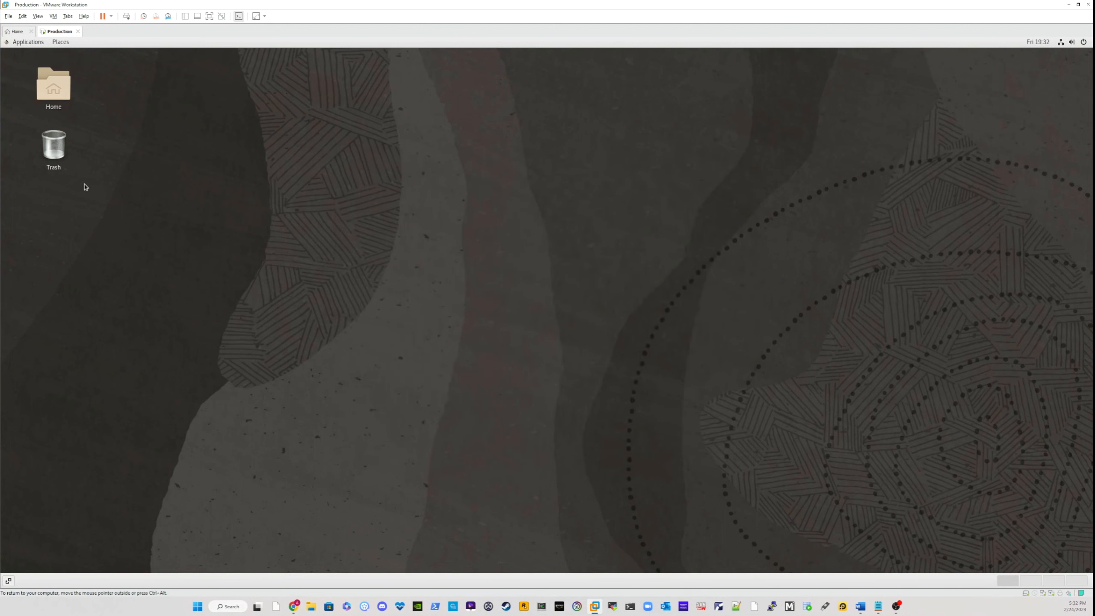
# Step: Open a terminal window from the desktop
pyautogui.rightClick(167, 87)
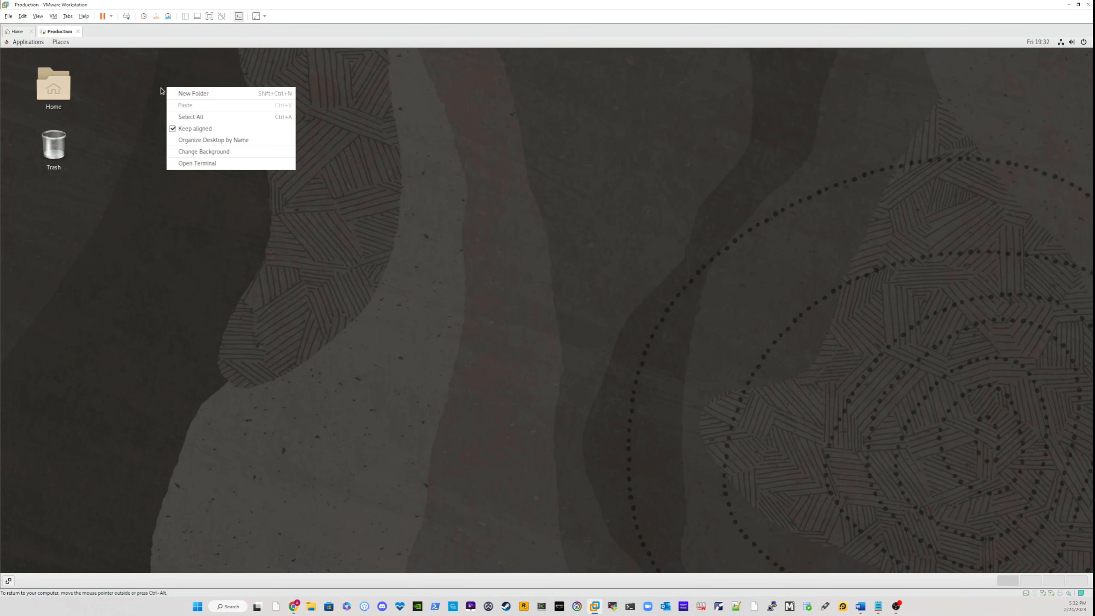
pyautogui.click(387, 200)
pyautogui.rightClick(346, 150)
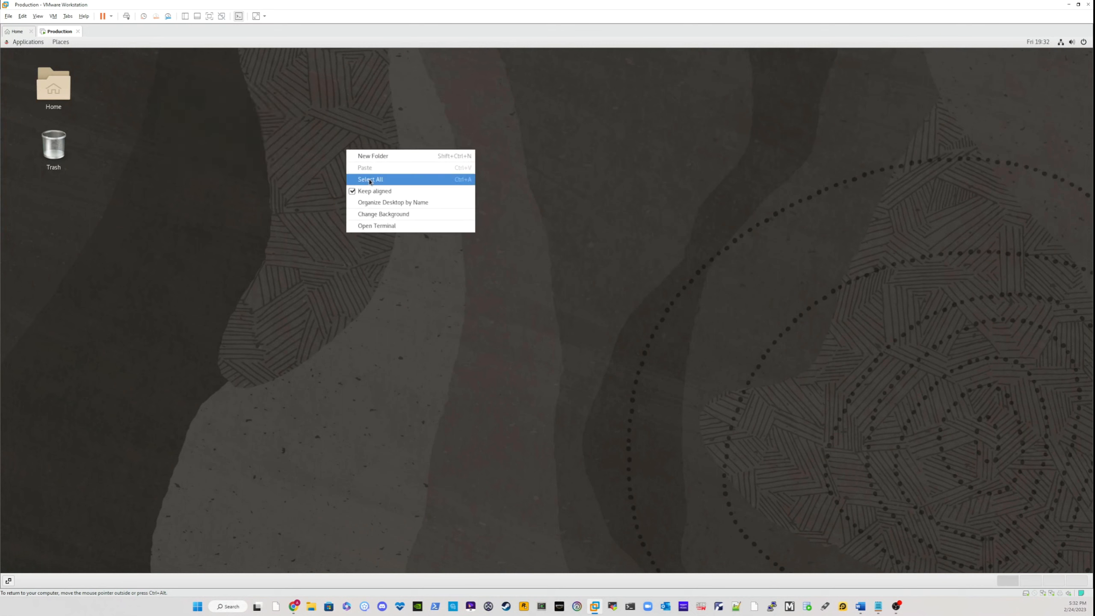
pyautogui.click(374, 229)
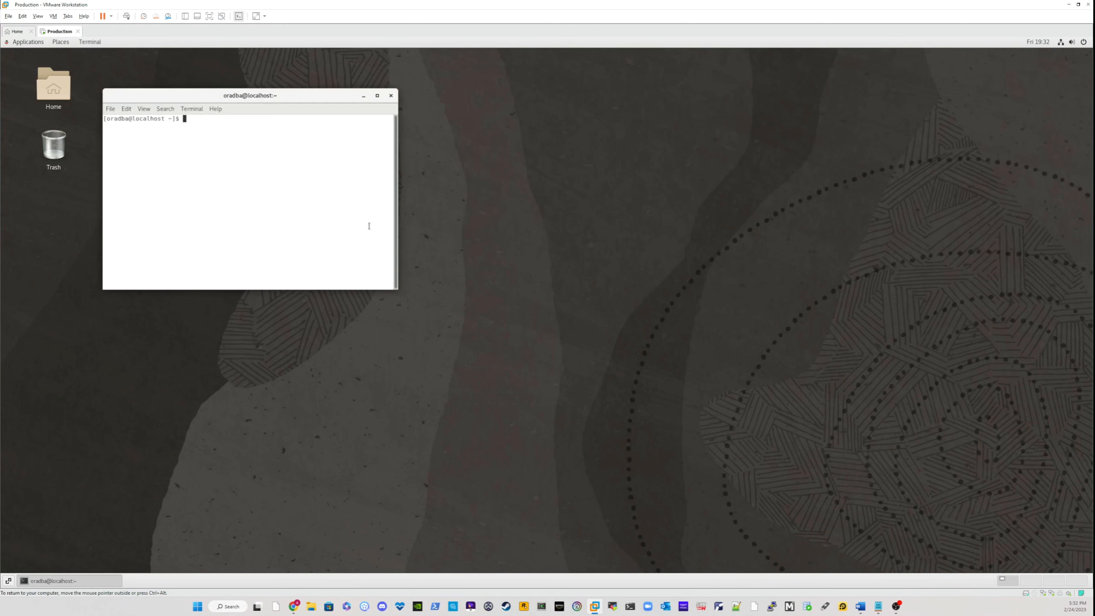
# Step: Maximize the terminal window and check the machine's host name with the hostname command
pyautogui.click(377, 95)
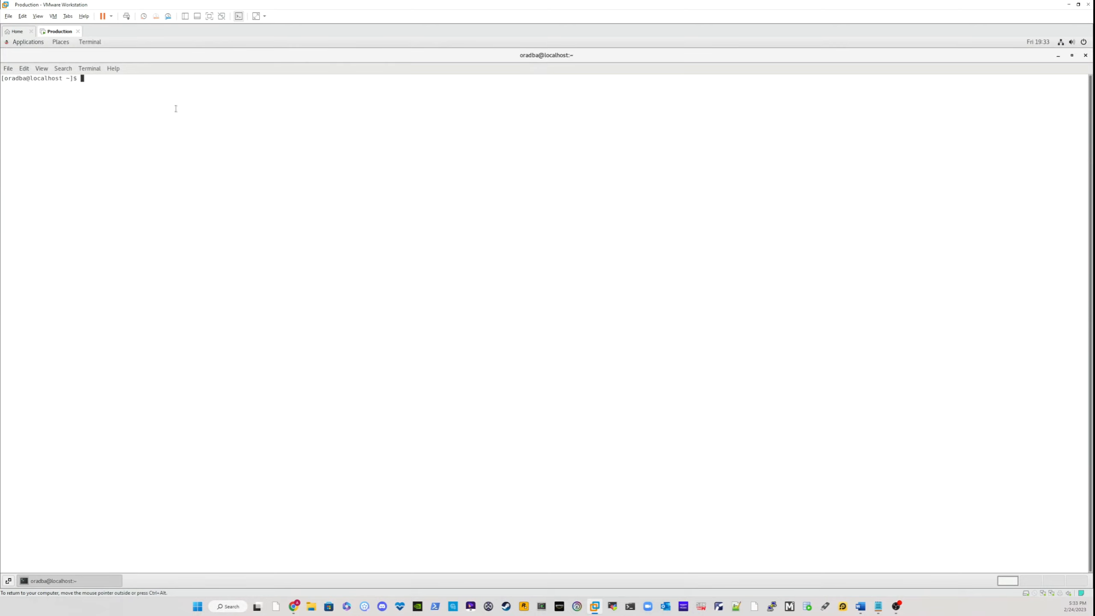
pyautogui.write('hostname')
pyautogui.press('Return')
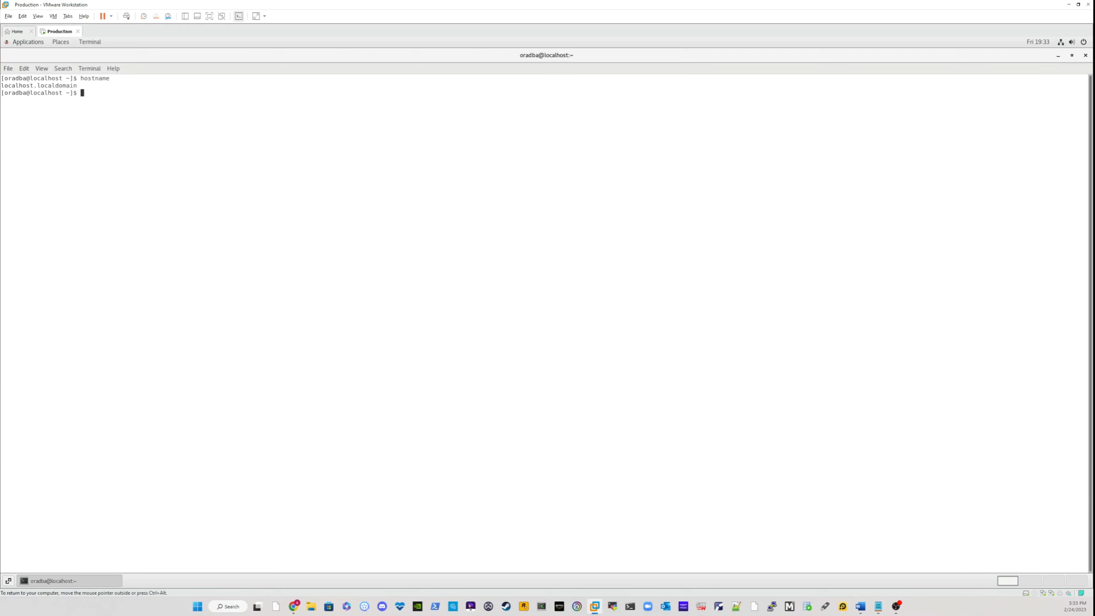
pyautogui.moveTo(88, 87); pyautogui.dragTo(1, 87)
pyautogui.click(96, 114)
# Step: Run hostnamectl and review the reported host details, including the Virtualization and Operating System lines
pyautogui.write('hostnamectl')
pyautogui.press('Return')
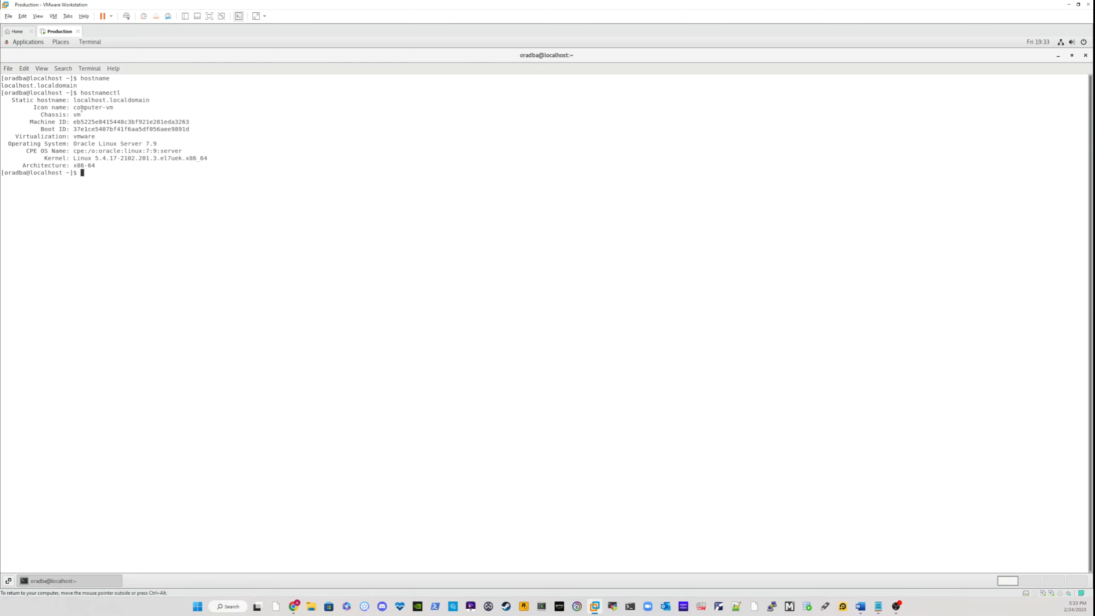
pyautogui.moveTo(8, 100); pyautogui.dragTo(89, 137)
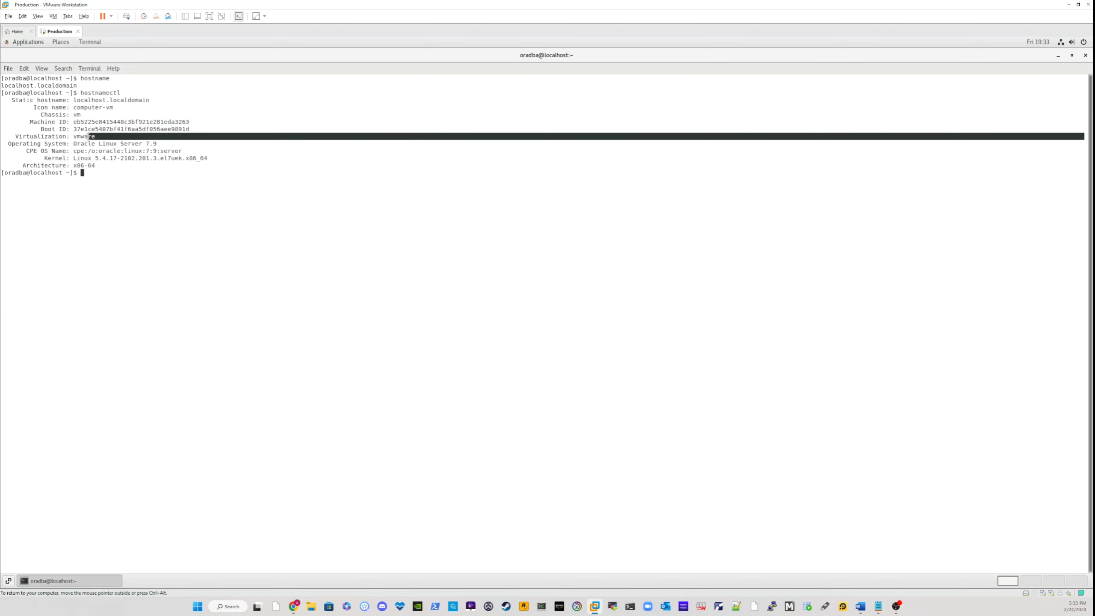
pyautogui.moveTo(8, 144); pyautogui.dragTo(47, 144)
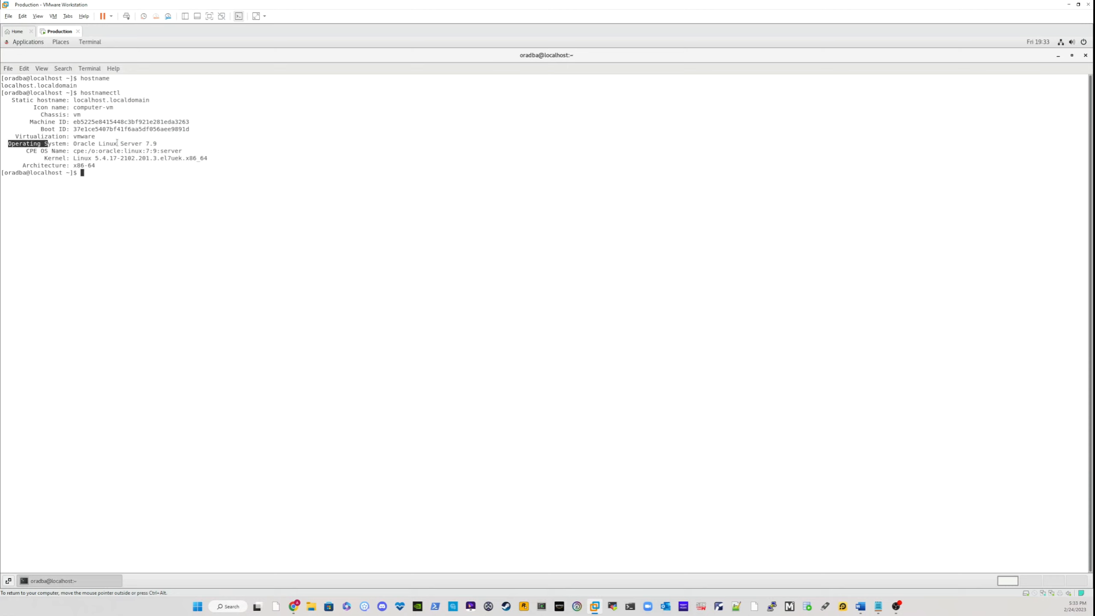
pyautogui.click(173, 137)
pyautogui.hotkey('ctrl', 'alt')
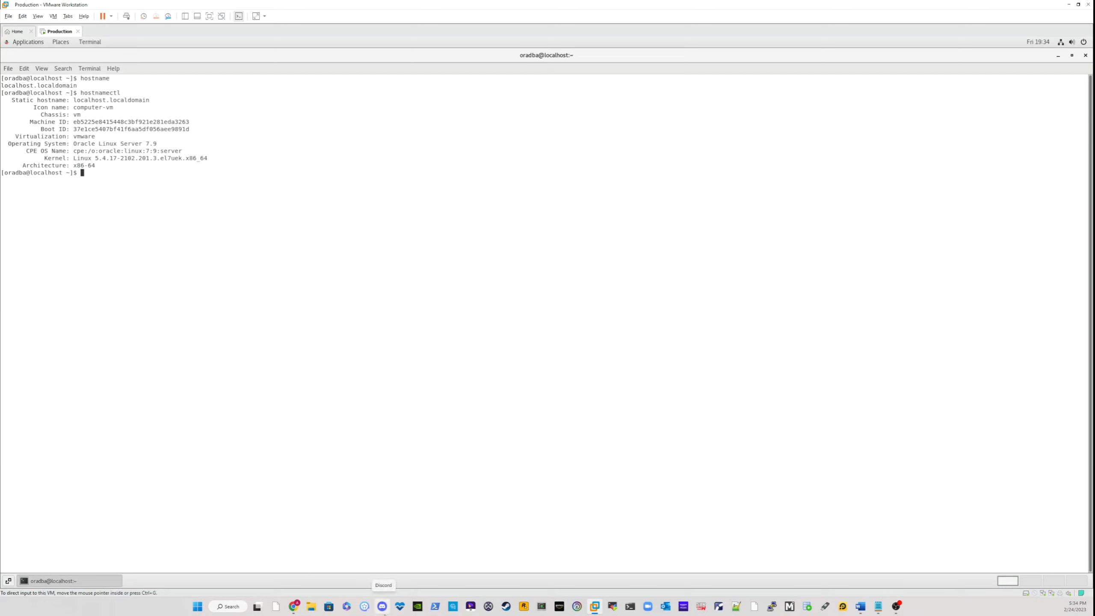